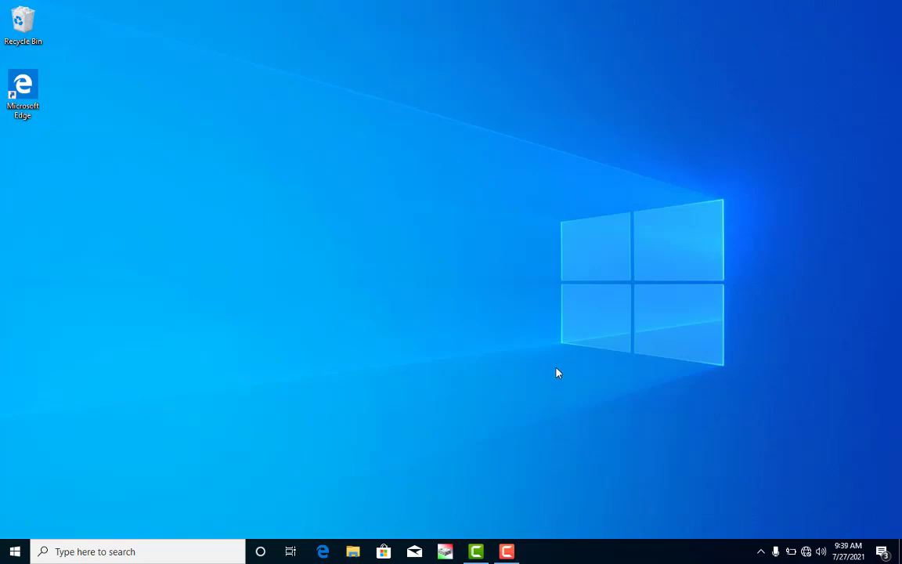
# - Open the x64 folder under Windows Solution\Startup-ISO on Local Disk (D:) in File Explorer
pyautogui.click(354, 551)
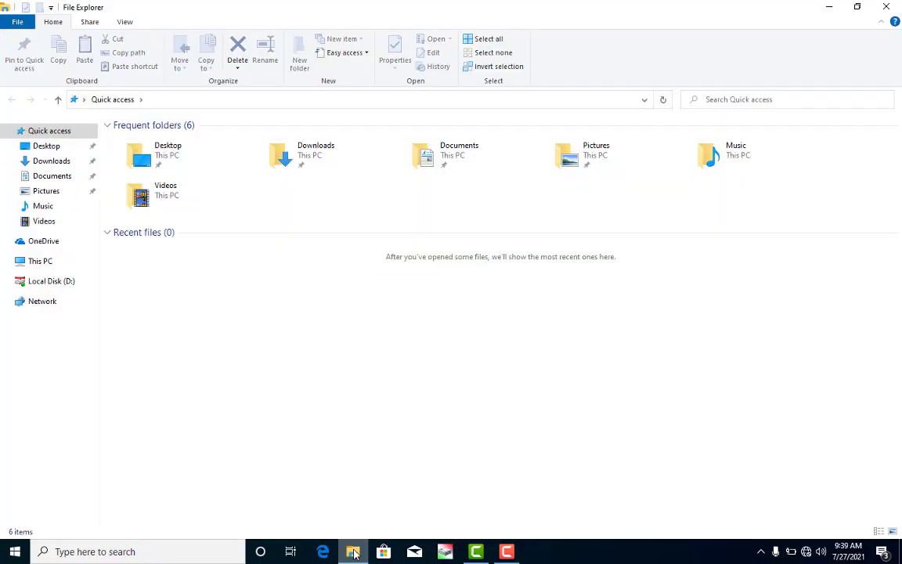
pyautogui.click(65, 286)
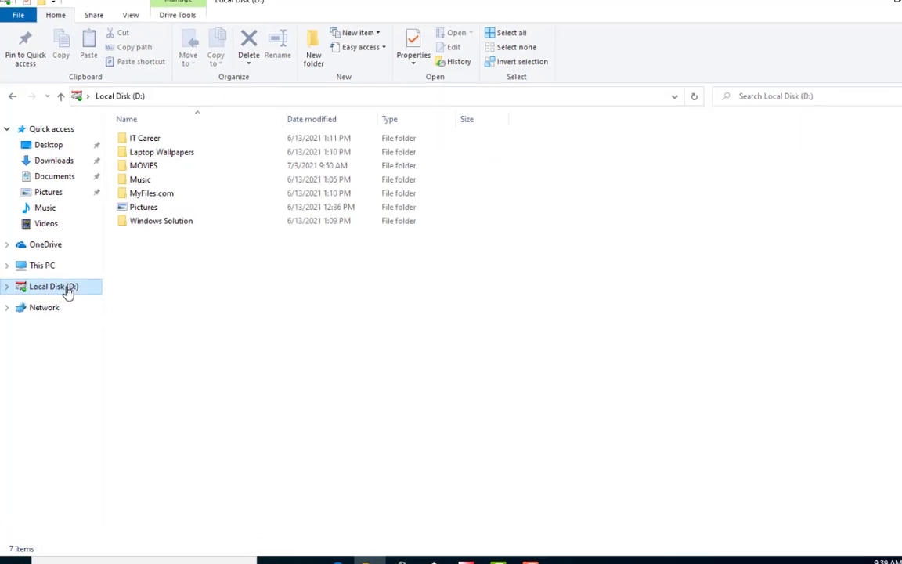
pyautogui.doubleClick(320, 265)
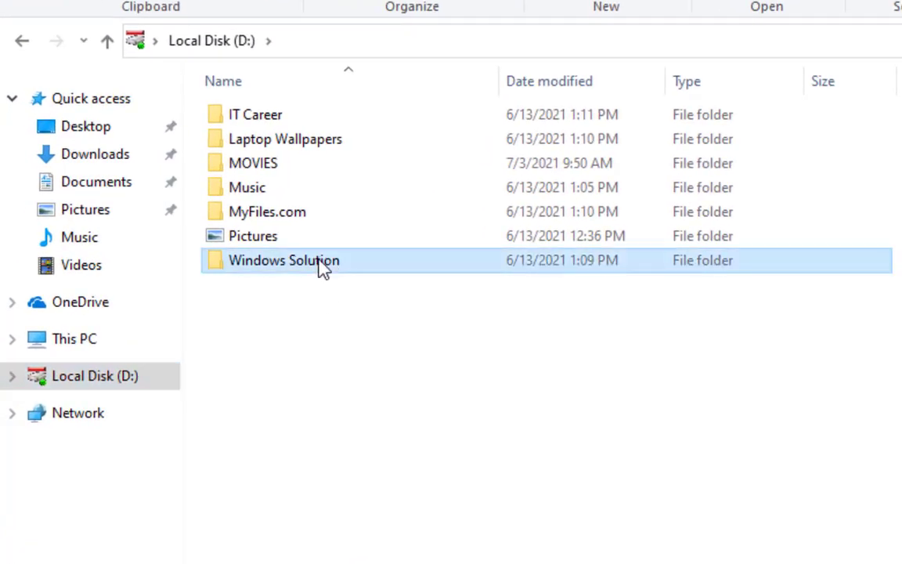
pyautogui.doubleClick(296, 199)
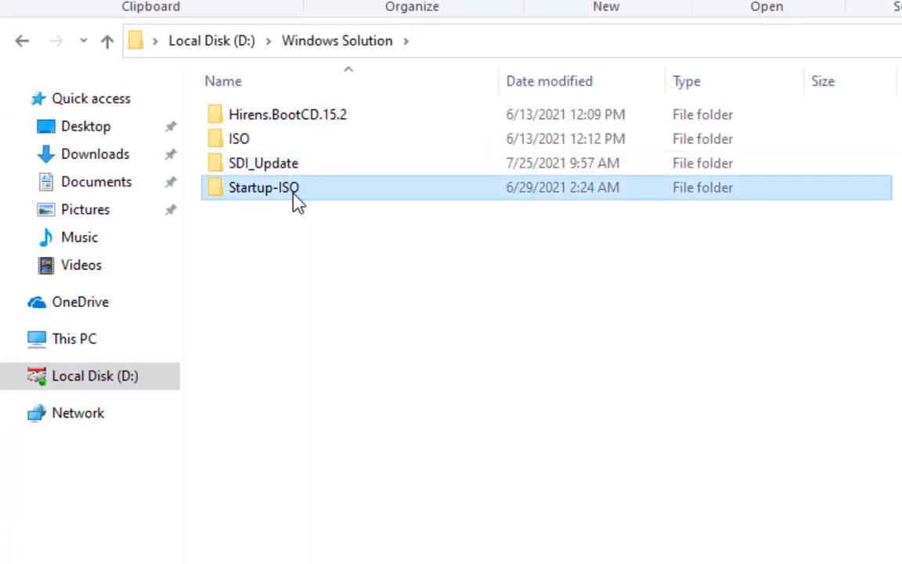
pyautogui.click(293, 197)
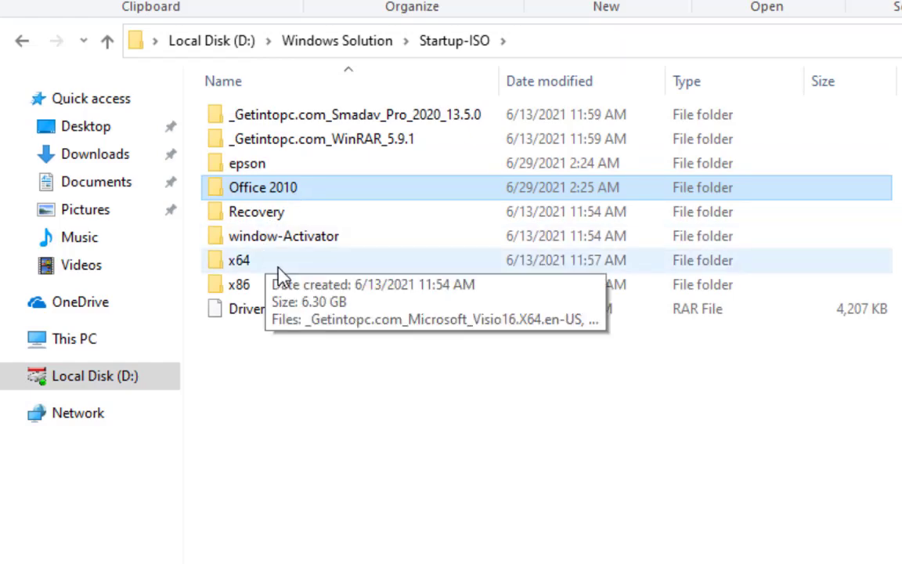
pyautogui.doubleClick(257, 266)
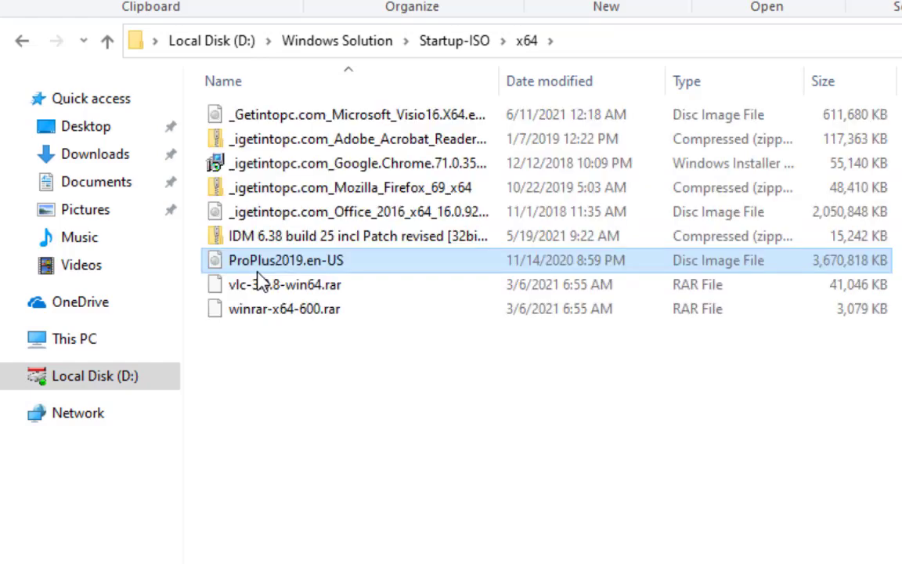
pyautogui.click(370, 362)
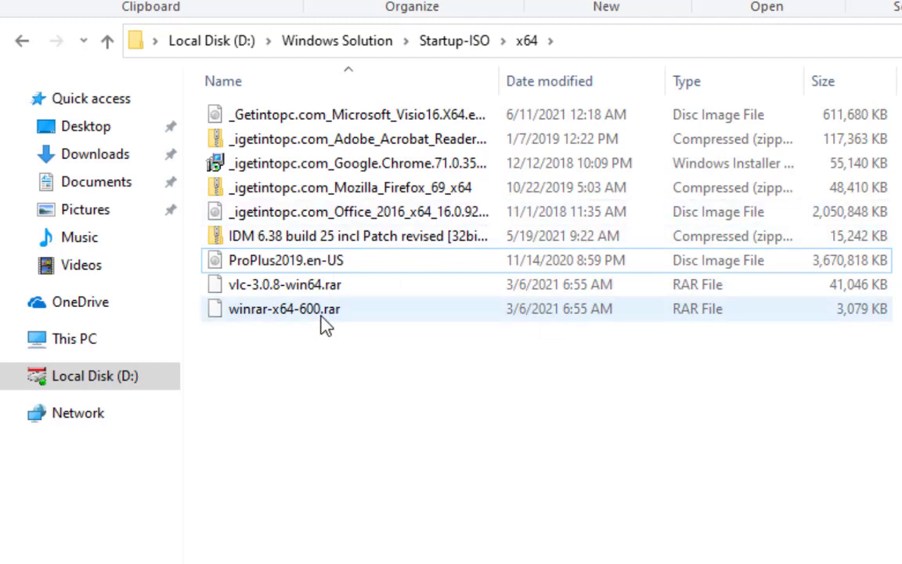
# - Go back to Startup-ISO, open the x86 folder and launch the wrar600 installer
pyautogui.click(463, 48)
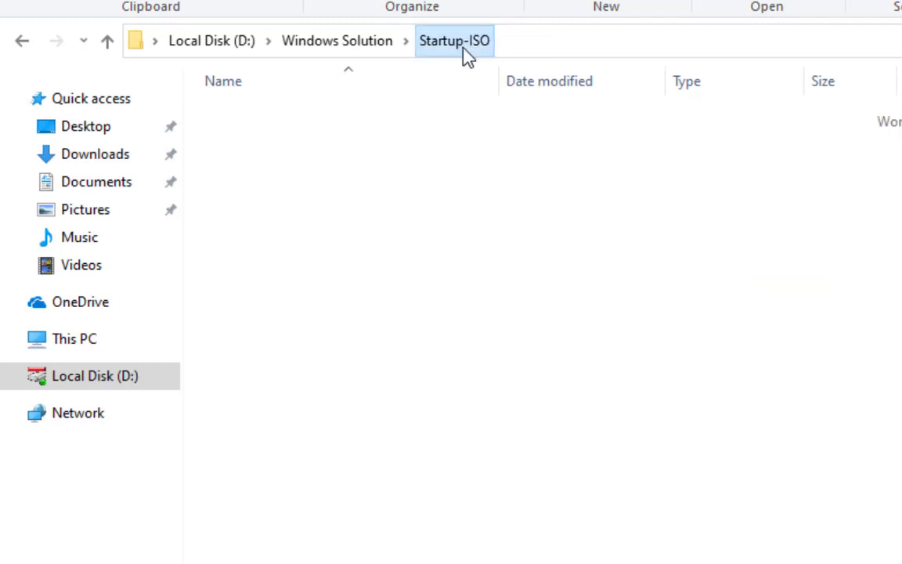
pyautogui.doubleClick(278, 294)
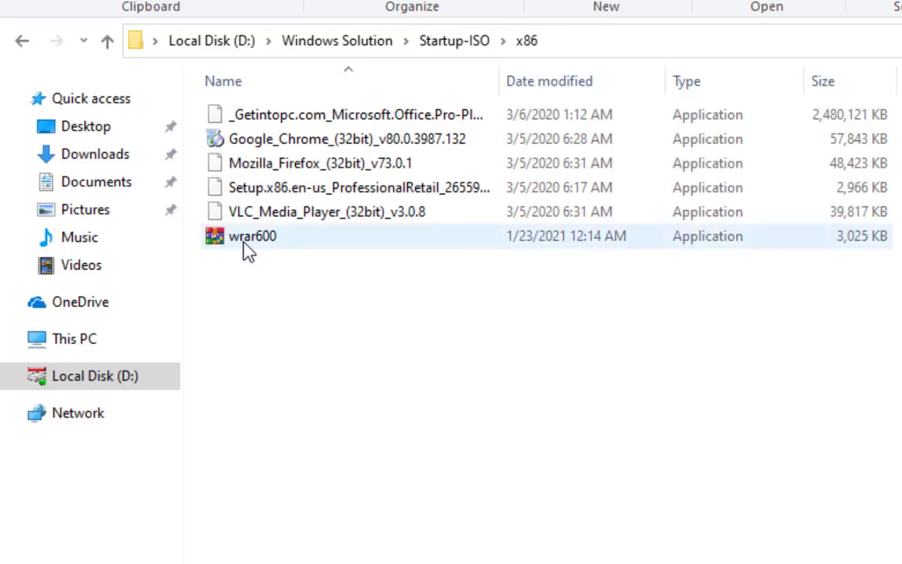
pyautogui.moveTo(250, 249)
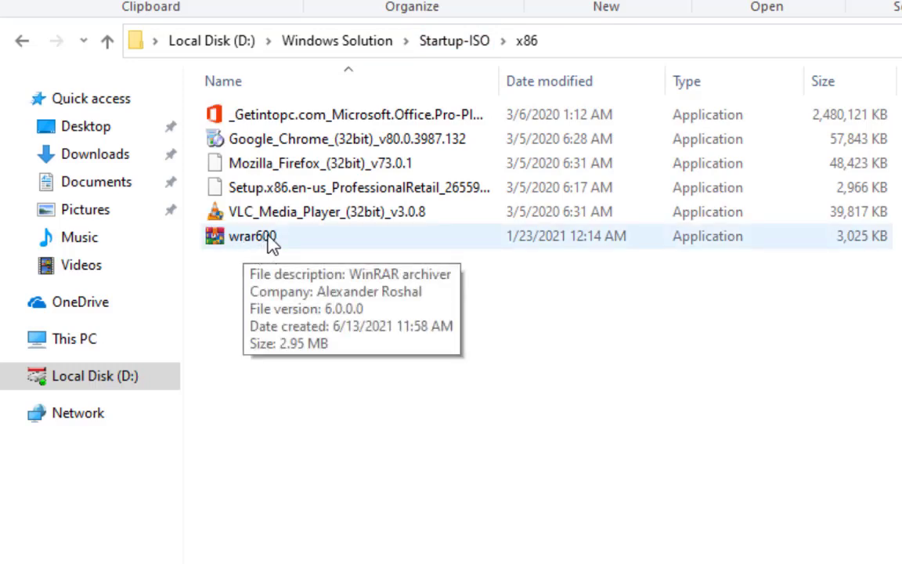
pyautogui.doubleClick(271, 242)
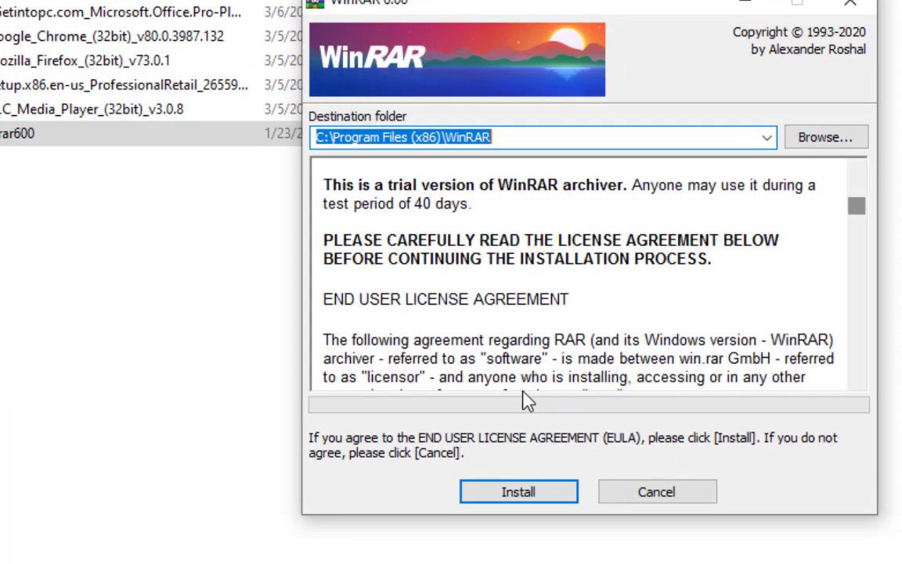
# - Install WinRAR with the default destination folder and setup options, then close its program shortcuts folder
pyautogui.click(518, 495)
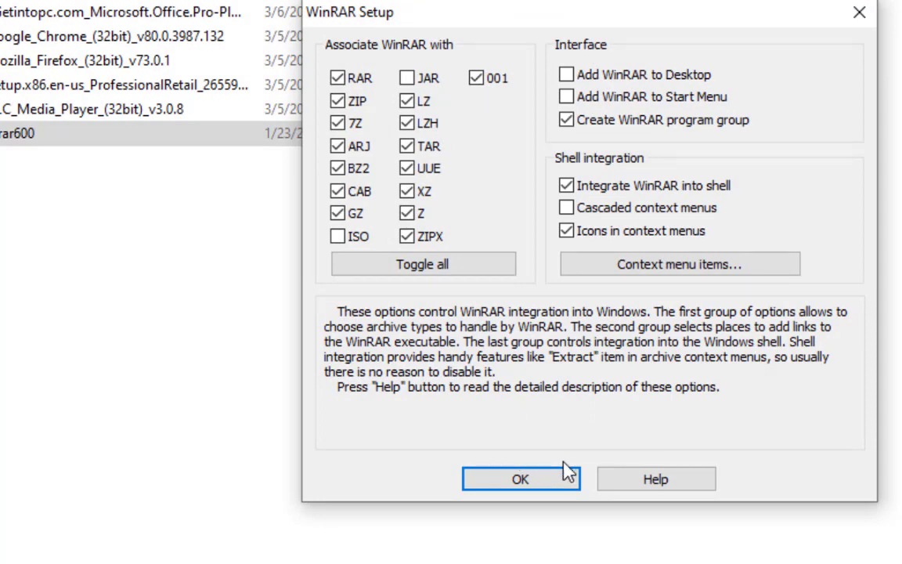
pyautogui.click(538, 488)
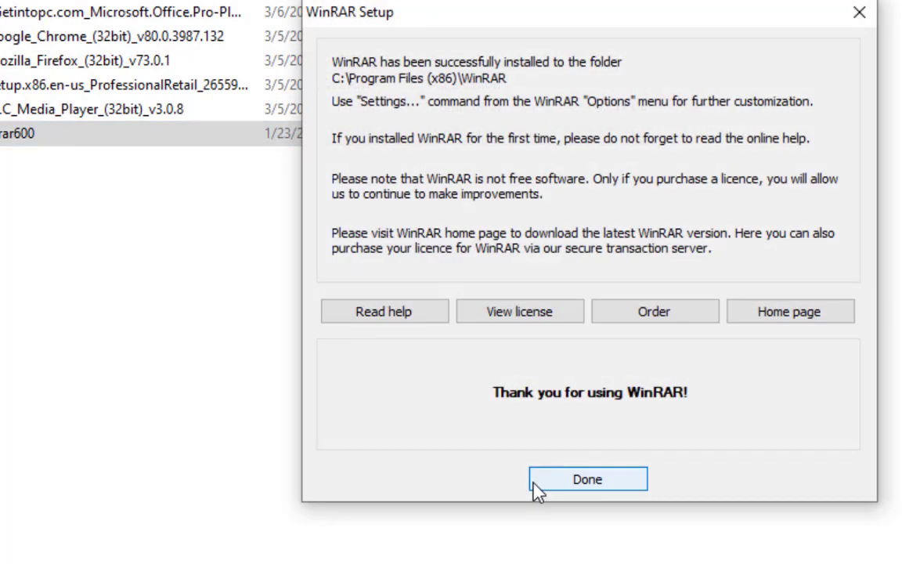
pyautogui.click(546, 484)
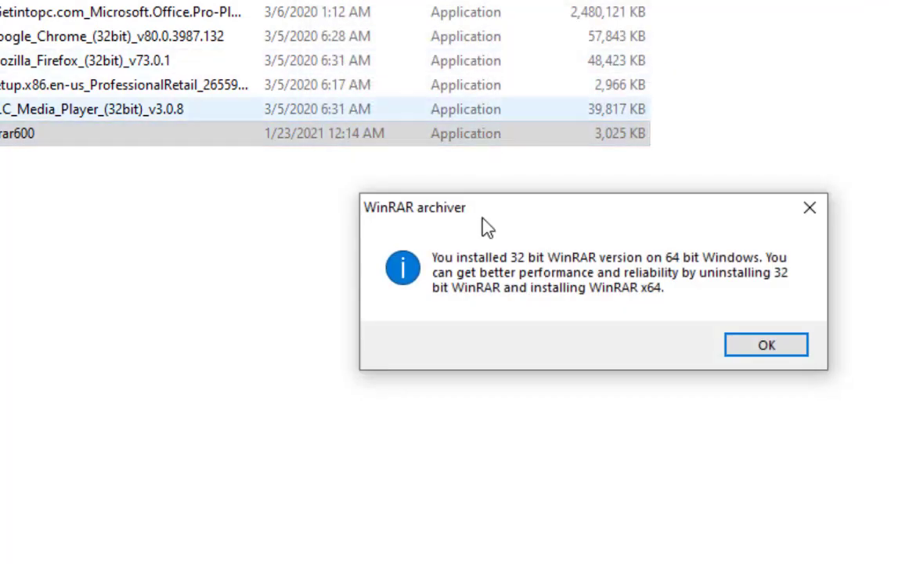
pyautogui.click(792, 347)
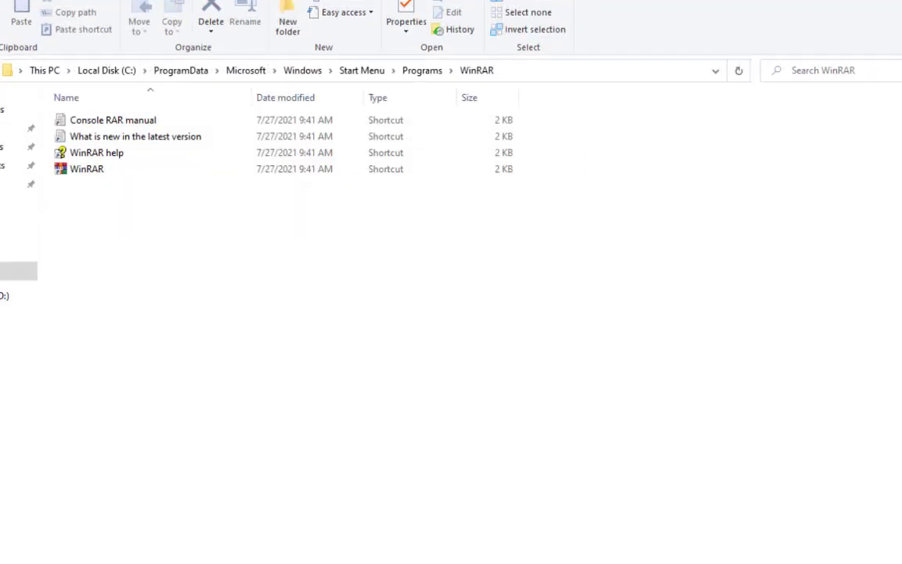
pyautogui.hotkey('alt', 'F4')
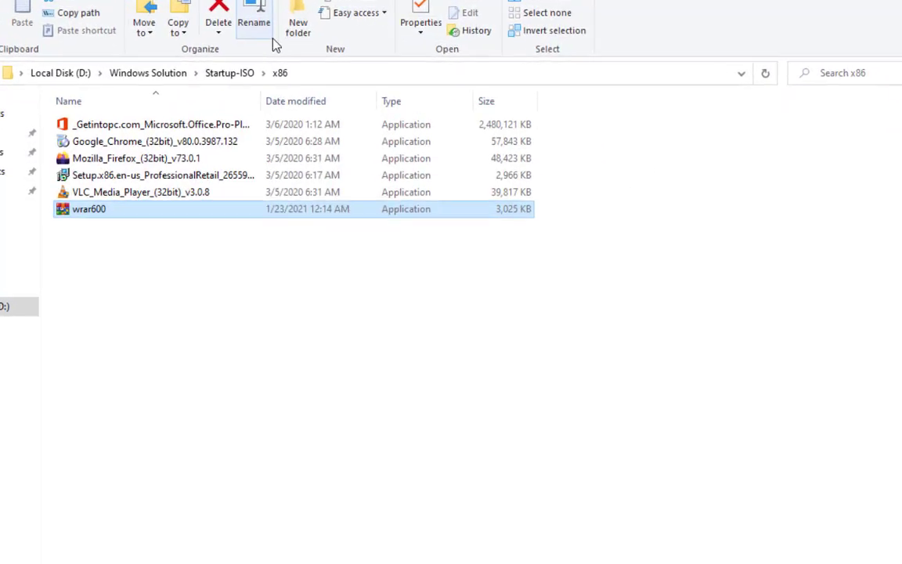
# - Open the vlc-3.0.8-win64 archive from the Startup-ISO\x64 folder and close the web page window over it
pyautogui.click(360, 116)
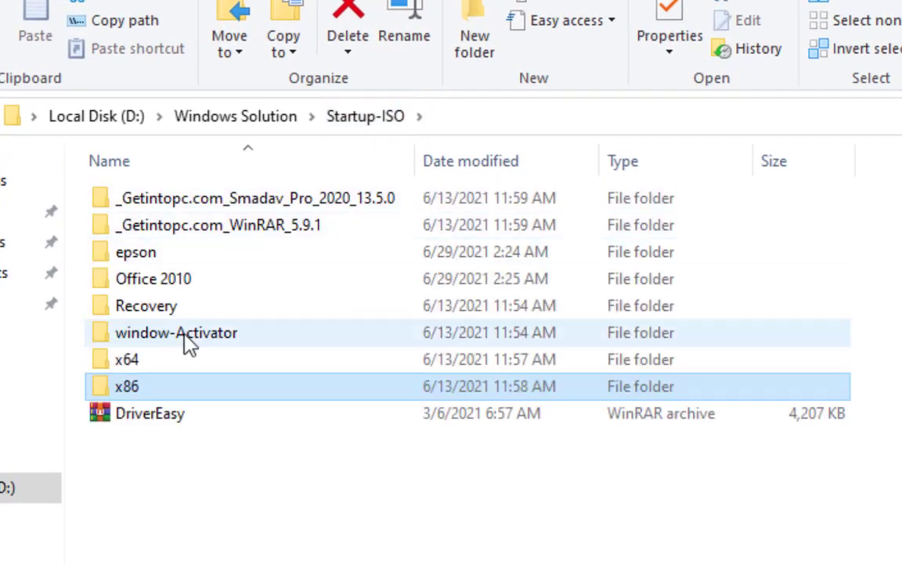
pyautogui.keyDown('ctrl'); pyautogui.click(176, 362); pyautogui.keyUp('ctrl')
pyautogui.doubleClick(175, 364)
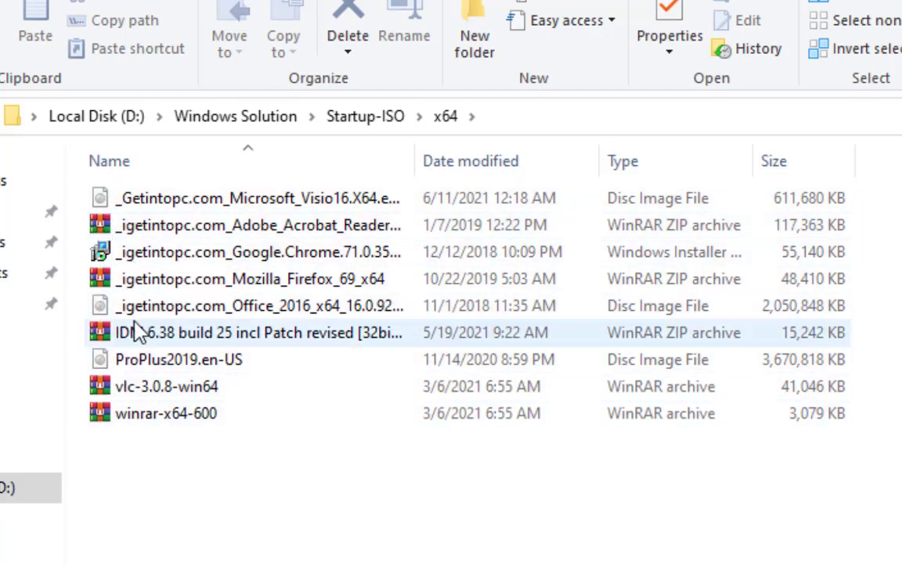
pyautogui.doubleClick(174, 394)
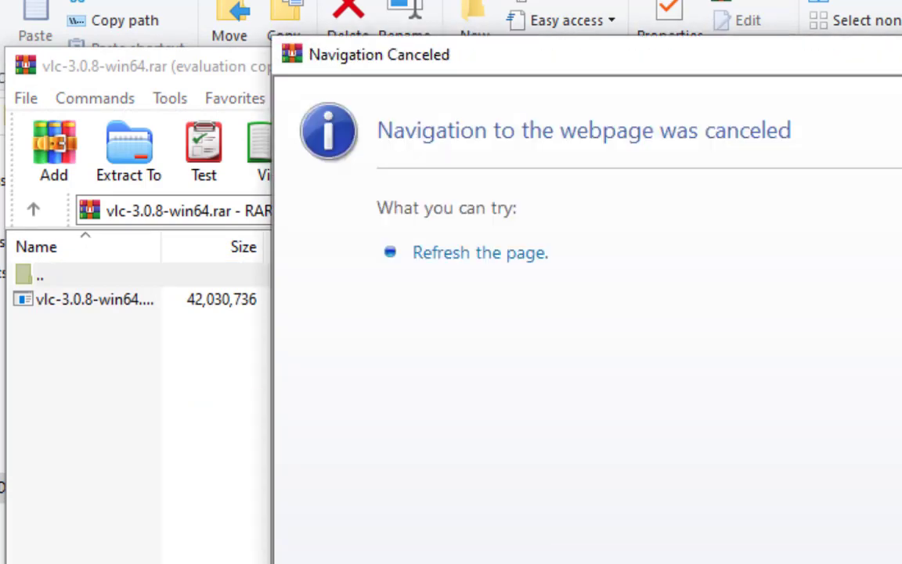
pyautogui.hotkey('alt', 'F4')
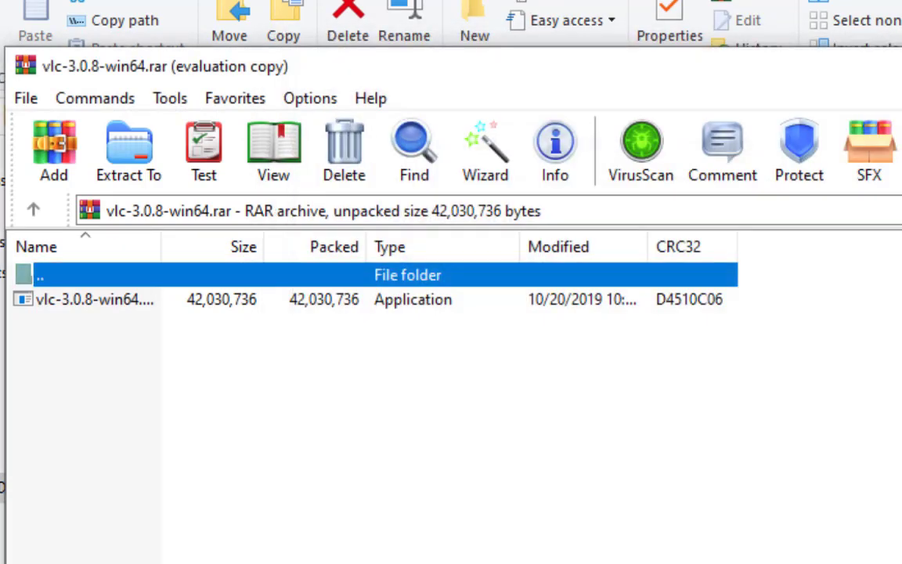
# - Launch the VLC installer from inside the archive with English as the installer language
pyautogui.click(122, 305)
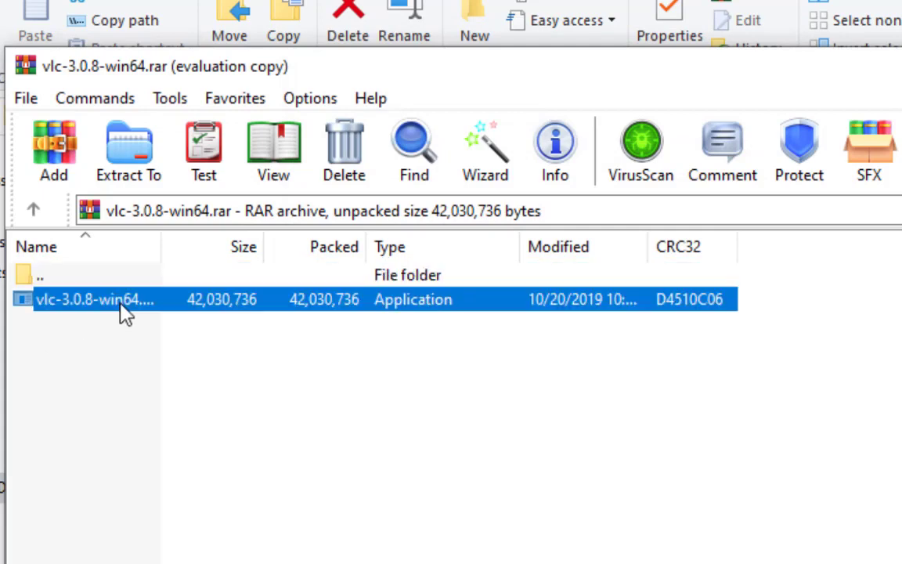
pyautogui.doubleClick(123, 306)
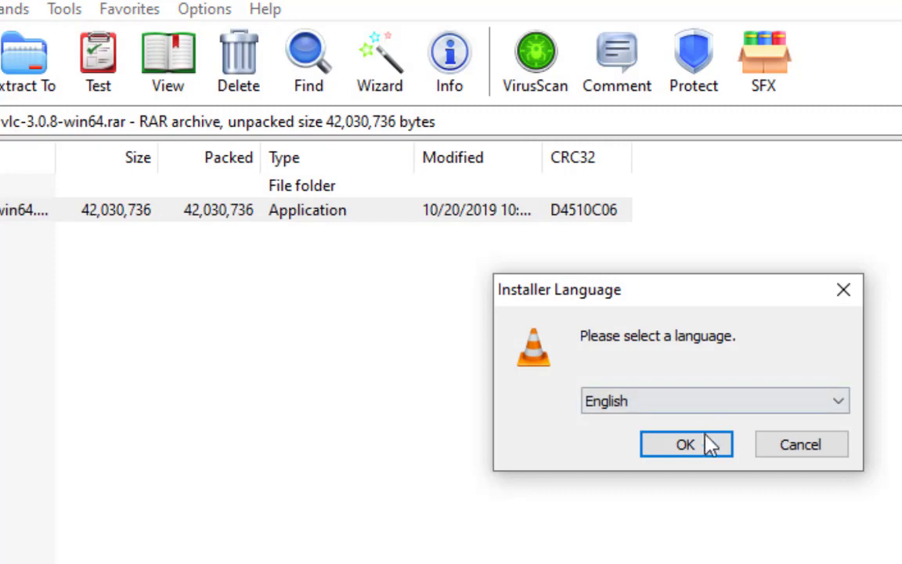
pyautogui.click(703, 452)
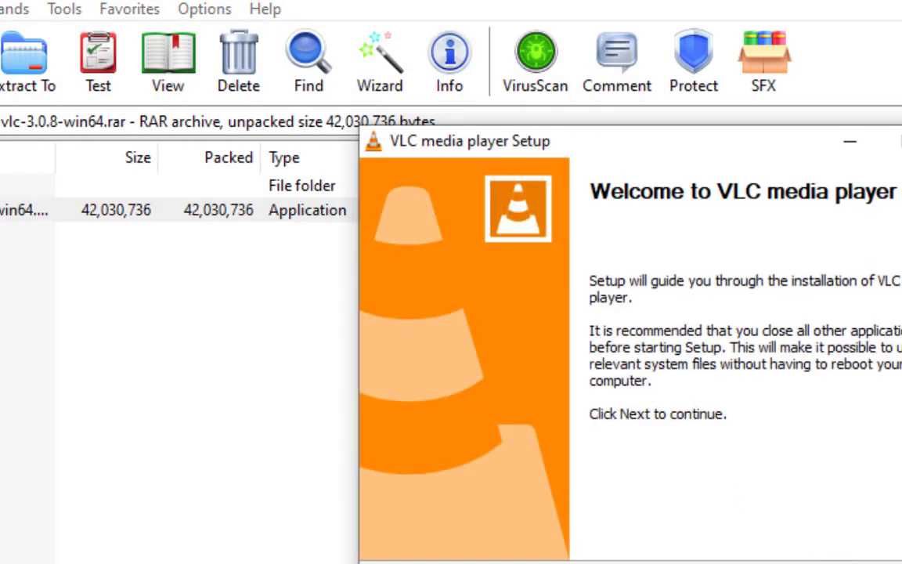
# - Start installing VLC media player with the default components and install location, and minimize the setup window
pyautogui.click(753, 536)
pyautogui.click(753, 536)
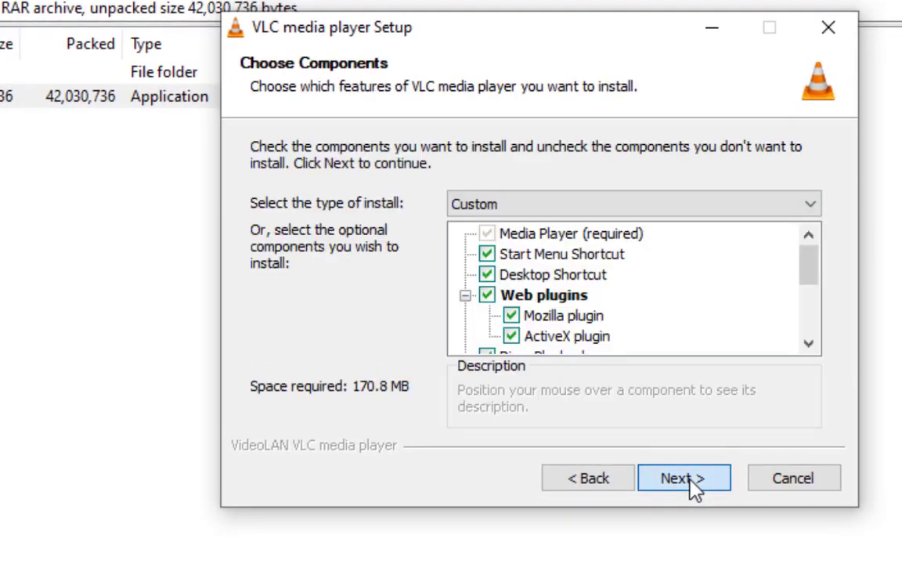
pyautogui.click(680, 479)
pyautogui.click(693, 484)
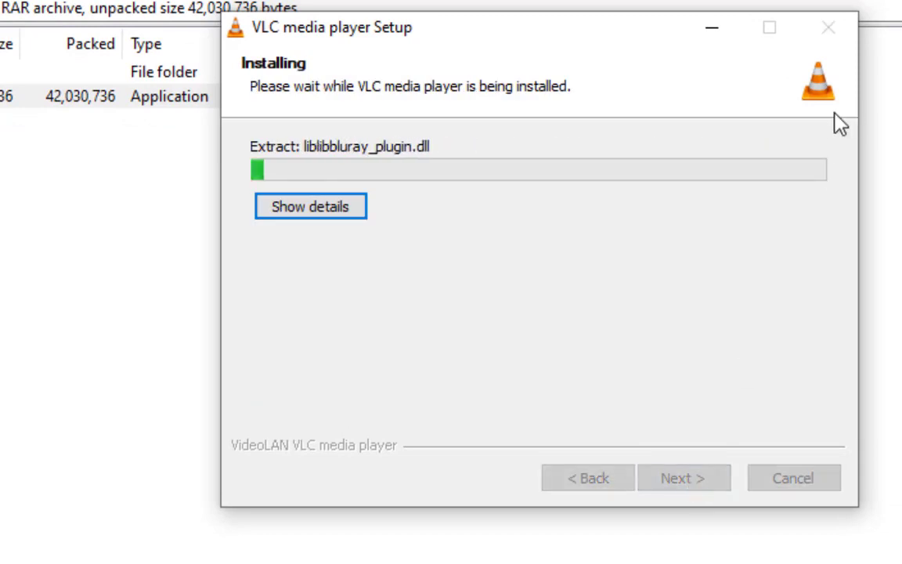
pyautogui.click(716, 31)
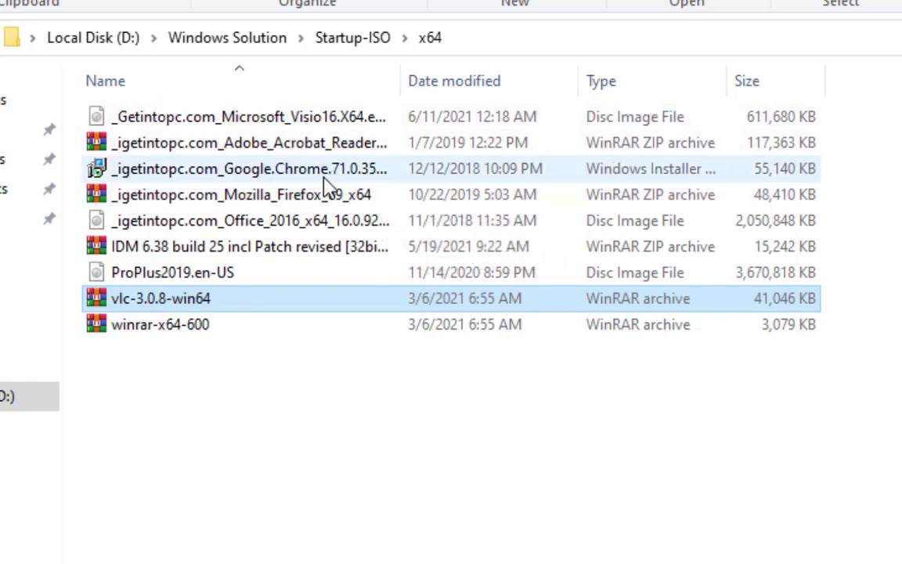
# - Install Google Chrome from the x64 folder's installer package and mount the Office 2016 x64 disc image
pyautogui.click(303, 180)
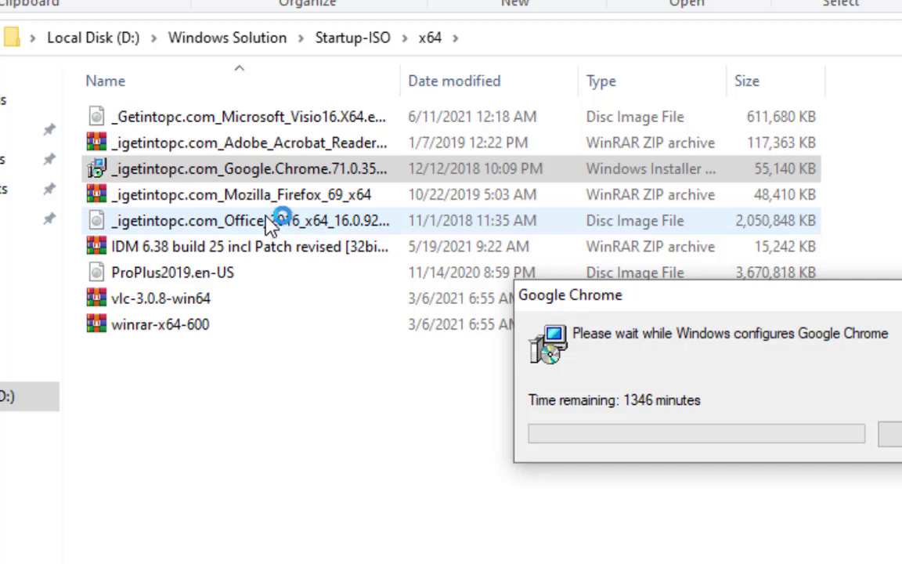
pyautogui.click(293, 222)
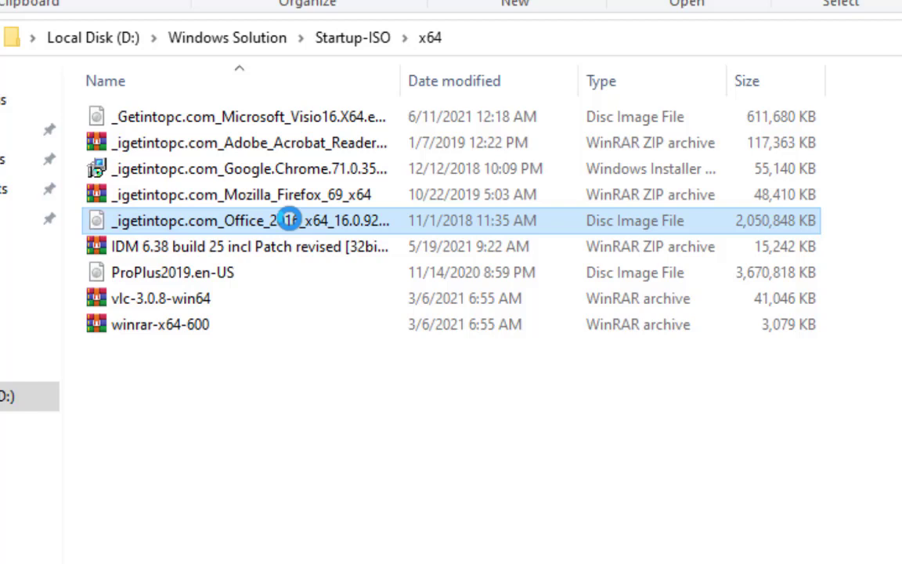
pyautogui.doubleClick(289, 220)
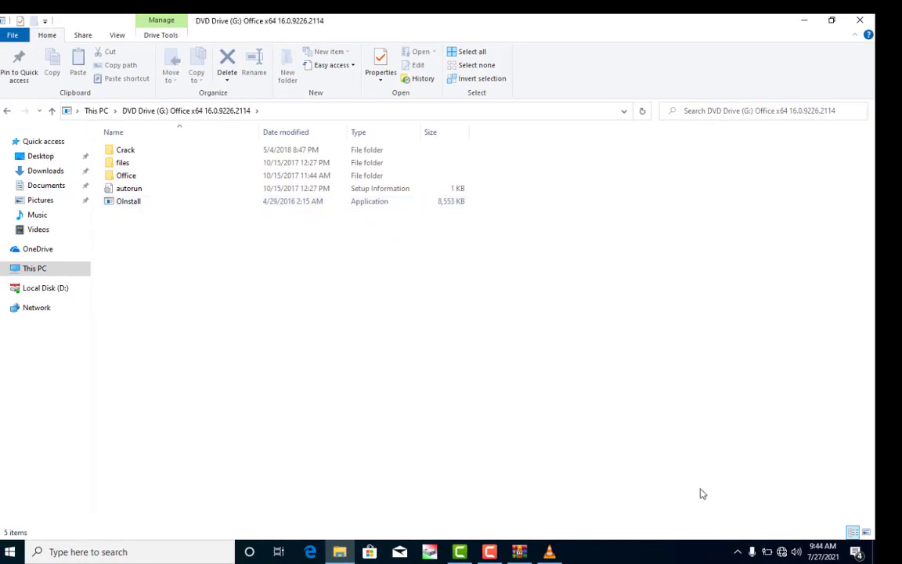
# - Try to run the OInstall application from the mounted Office x64 drive, and dismiss the error message
pyautogui.click(132, 205)
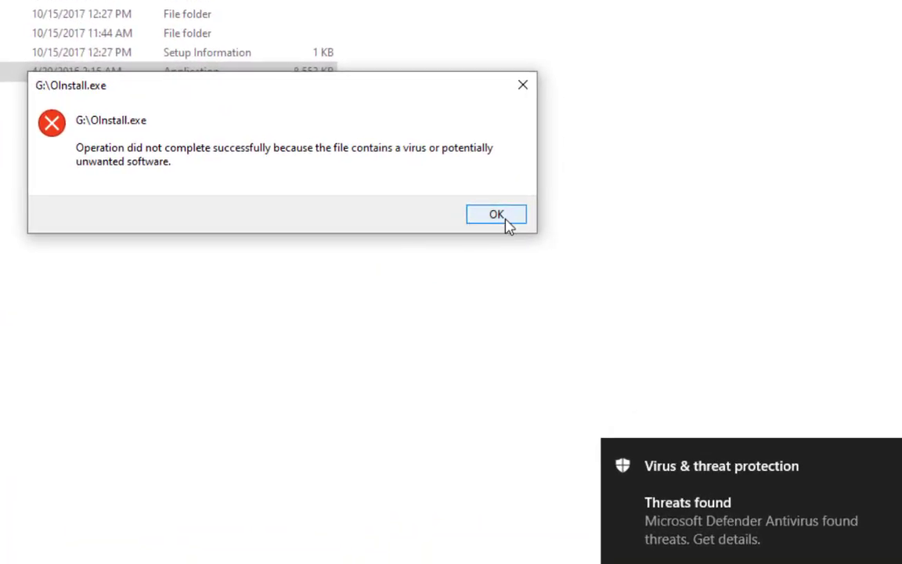
pyautogui.click(505, 222)
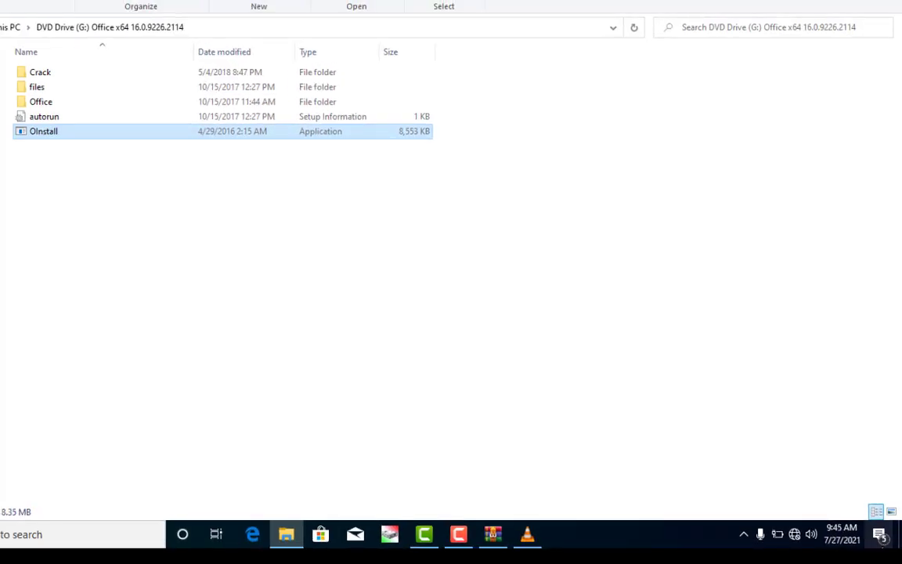
# - Allow the detected HackTool:Win32/AutoKMS item on the device in Windows Security, apply the action and minimize the window
pyautogui.click(879, 534)
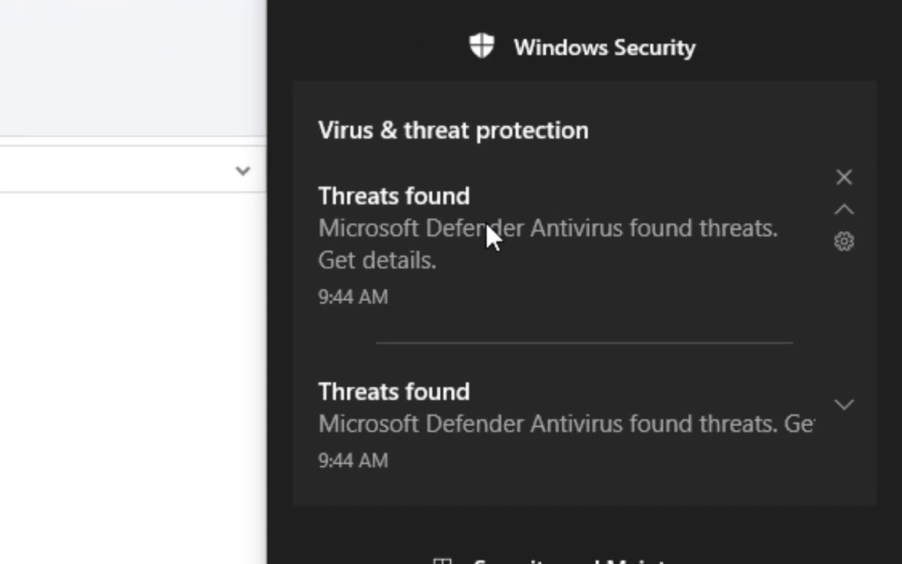
pyautogui.click(485, 235)
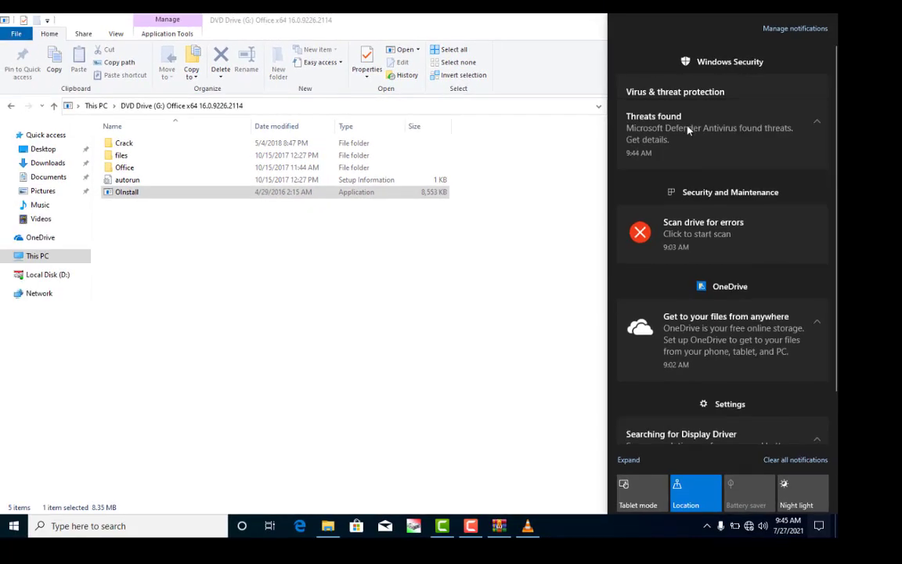
pyautogui.click(689, 130)
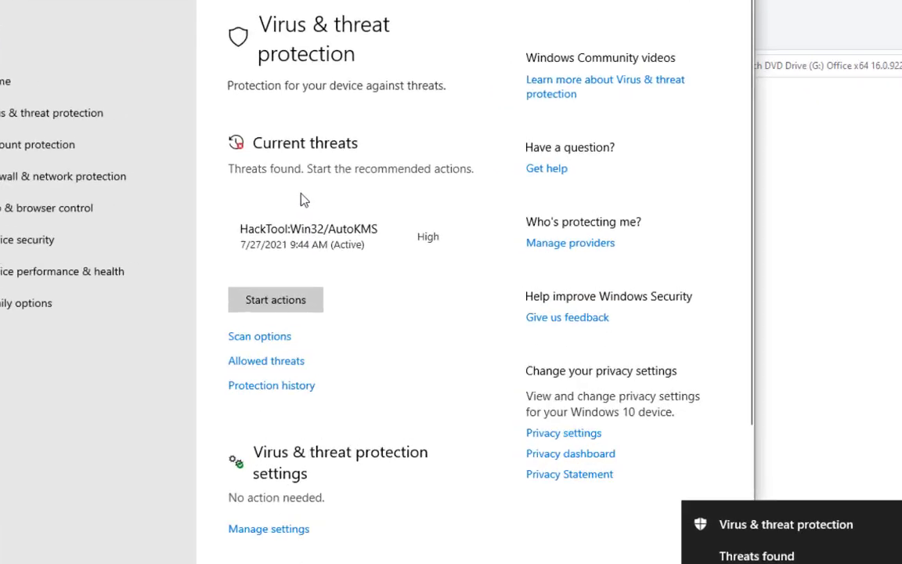
pyautogui.click(383, 257)
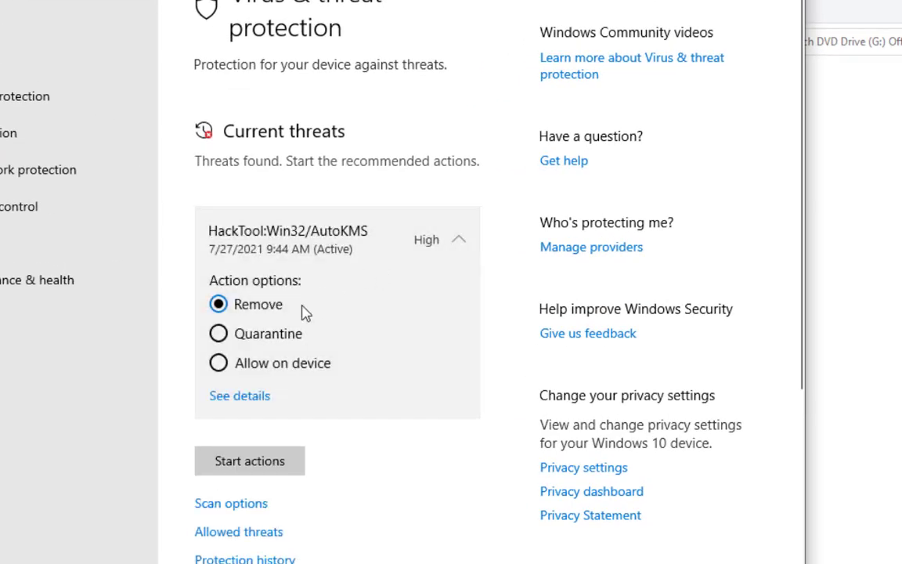
pyautogui.click(242, 365)
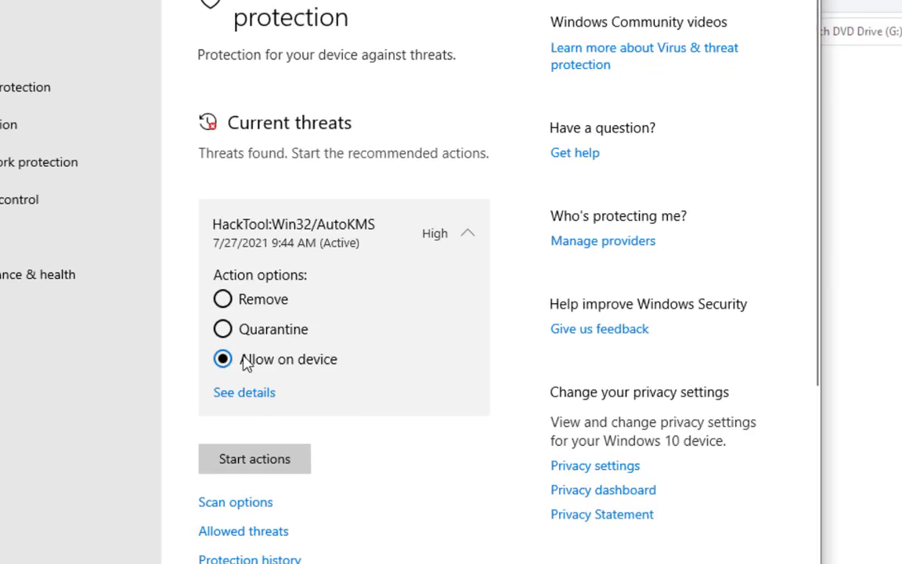
pyautogui.click(264, 466)
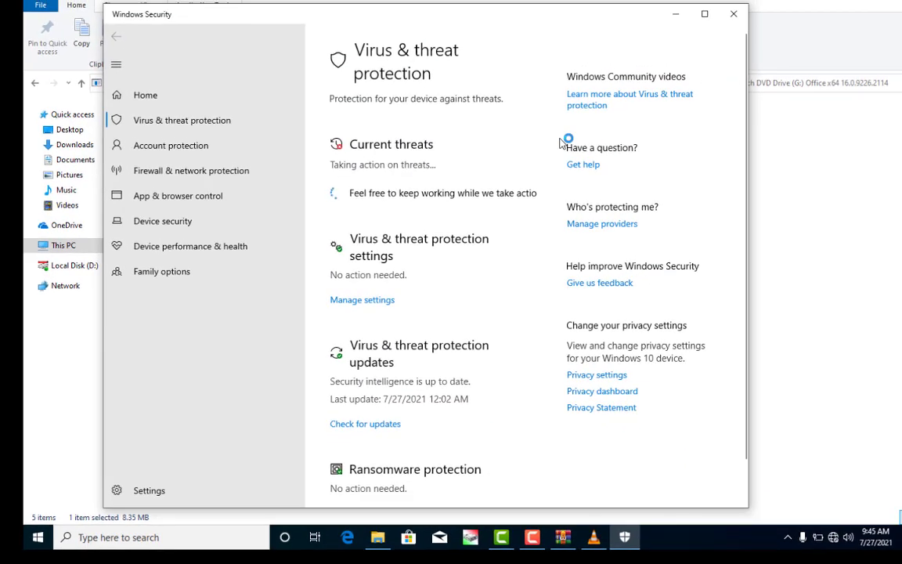
pyautogui.click(674, 22)
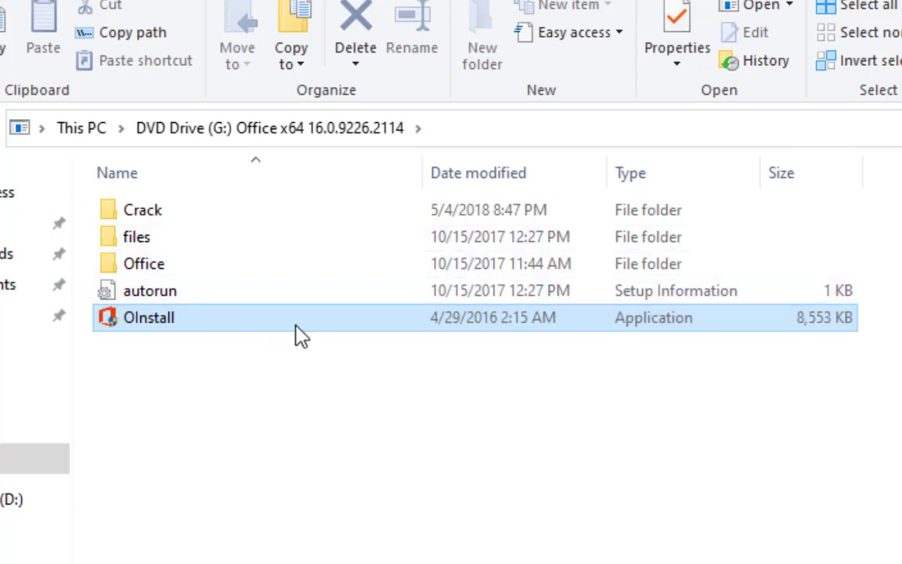
# - Start installing Office 2016 x64 with OInstall, and select the Adobe Acrobat Reader archive in the x64 folder
pyautogui.doubleClick(217, 328)
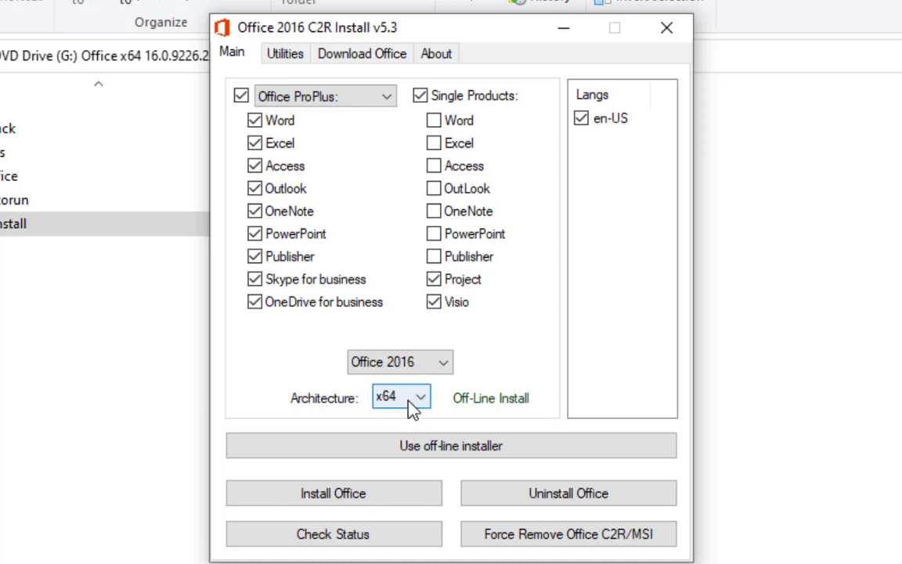
pyautogui.click(365, 493)
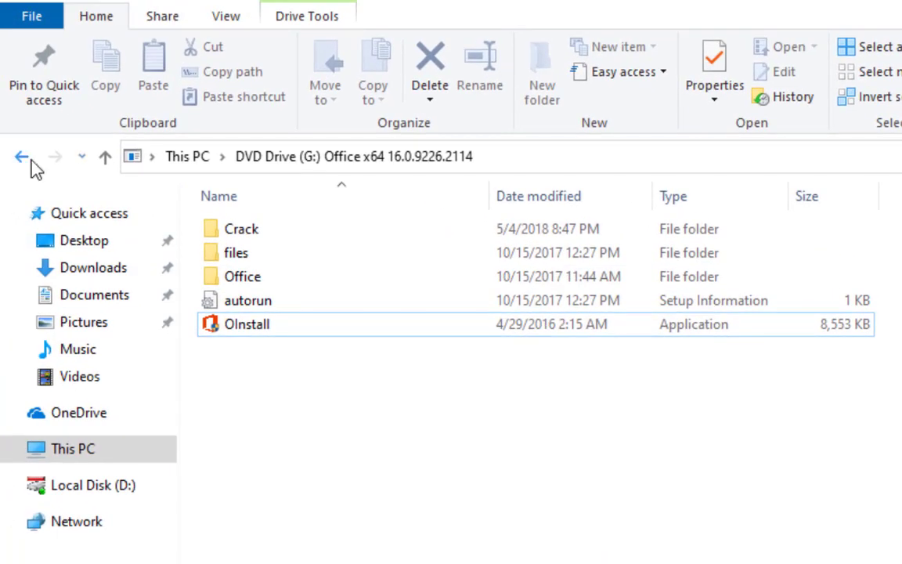
pyautogui.click(30, 160)
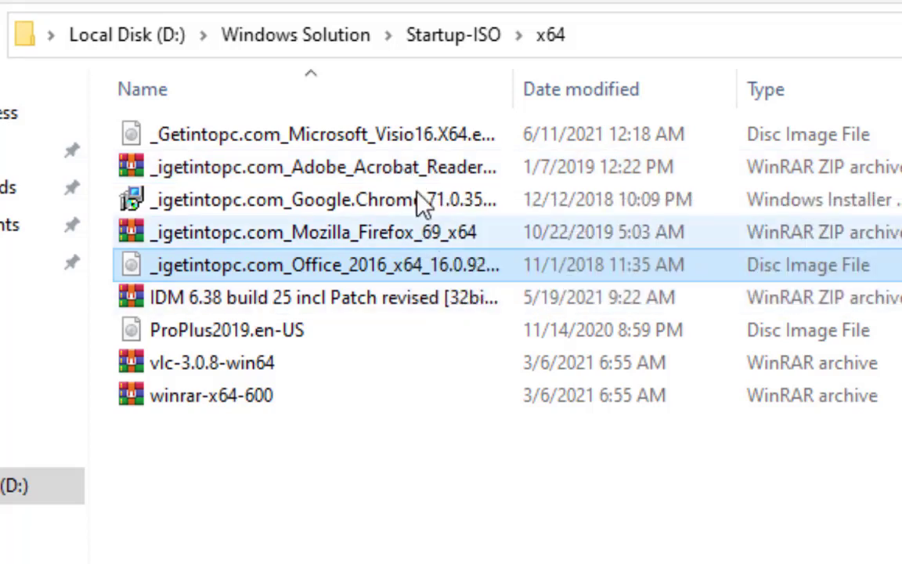
pyautogui.click(417, 175)
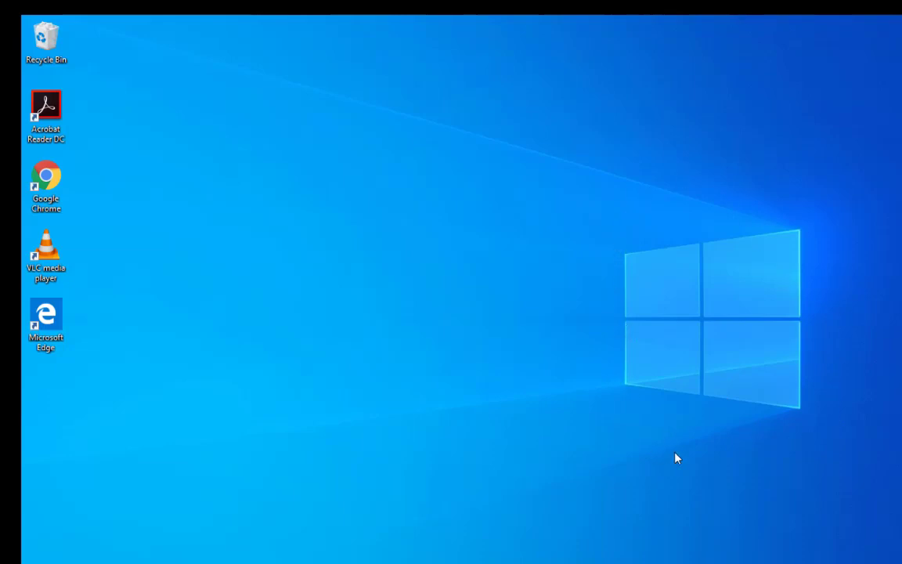
# - Review the desktop background settings, including browsing for a custom picture, without choosing a new one
pyautogui.rightClick(413, 177)
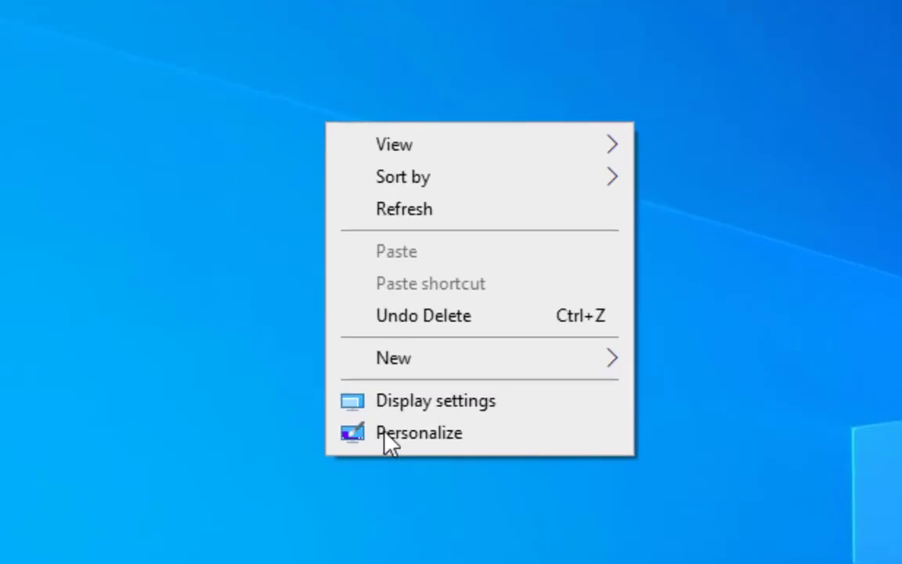
pyautogui.click(444, 444)
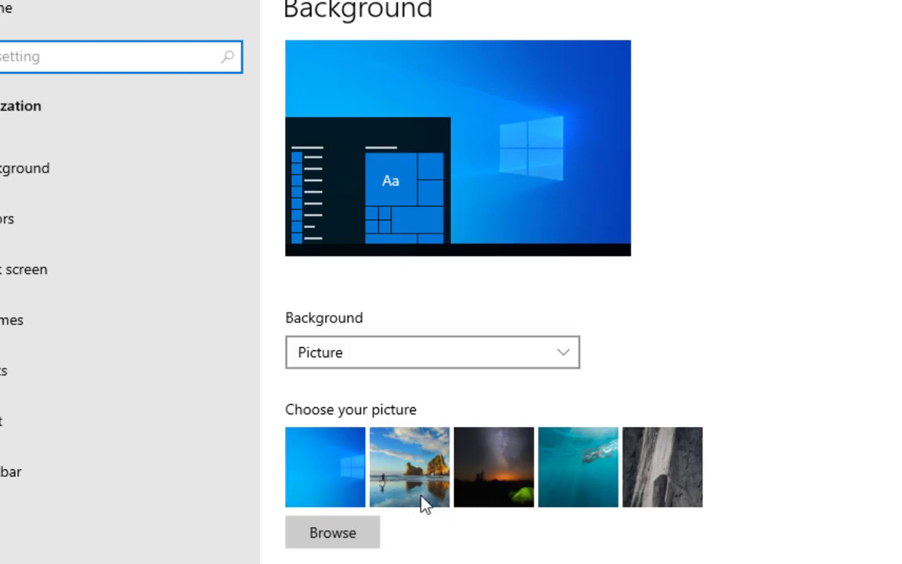
pyautogui.click(340, 541)
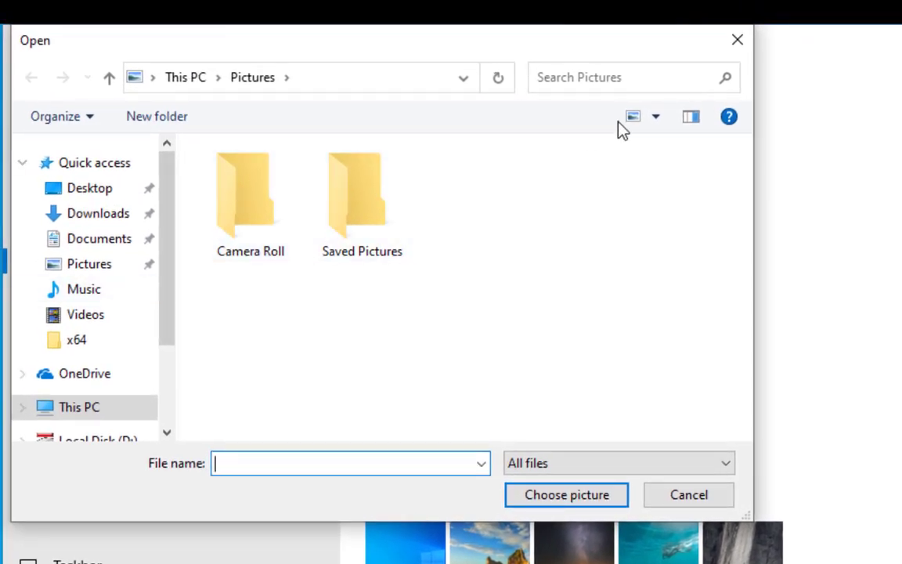
pyautogui.click(727, 39)
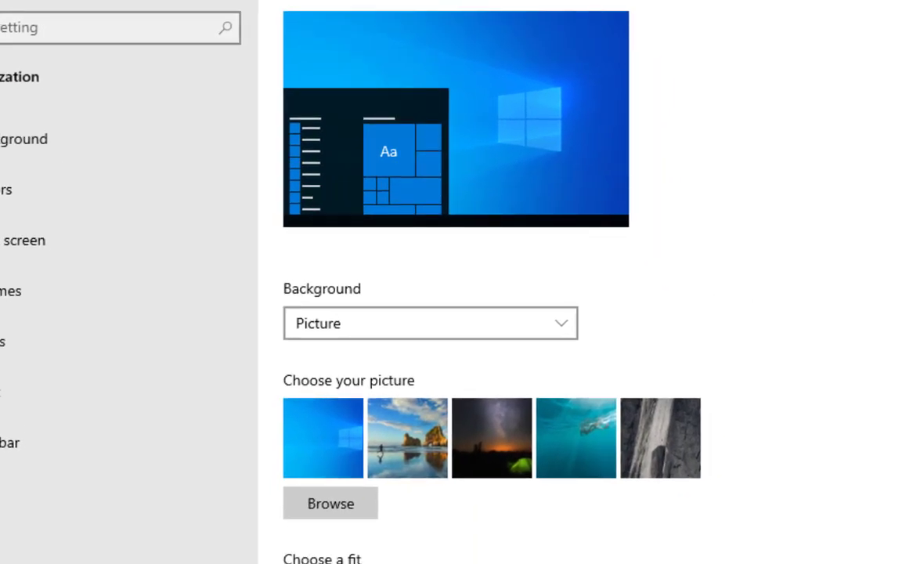
pyautogui.scroll(-2, 580, 313)
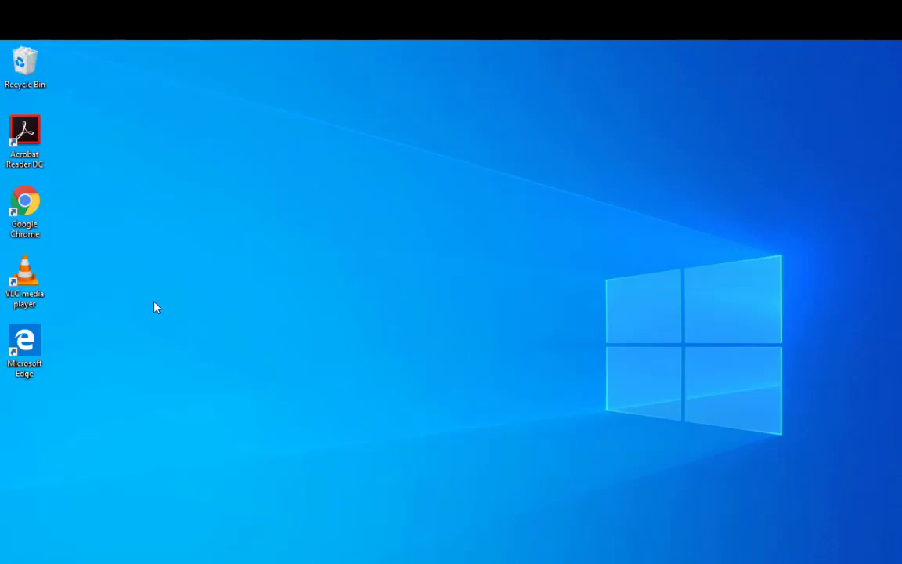
# - Turn on automatic arrangement of the desktop icons
pyautogui.rightClick(275, 218)
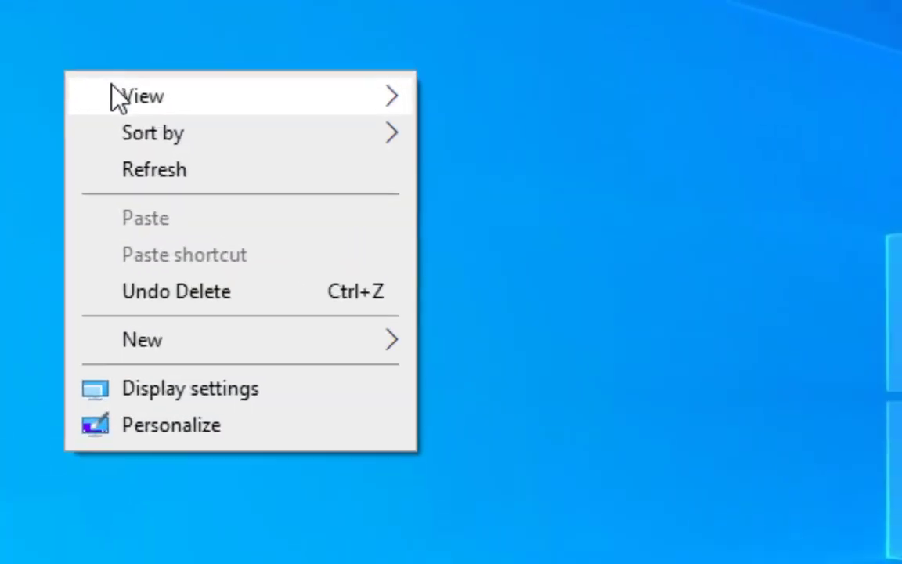
pyautogui.moveTo(297, 222)
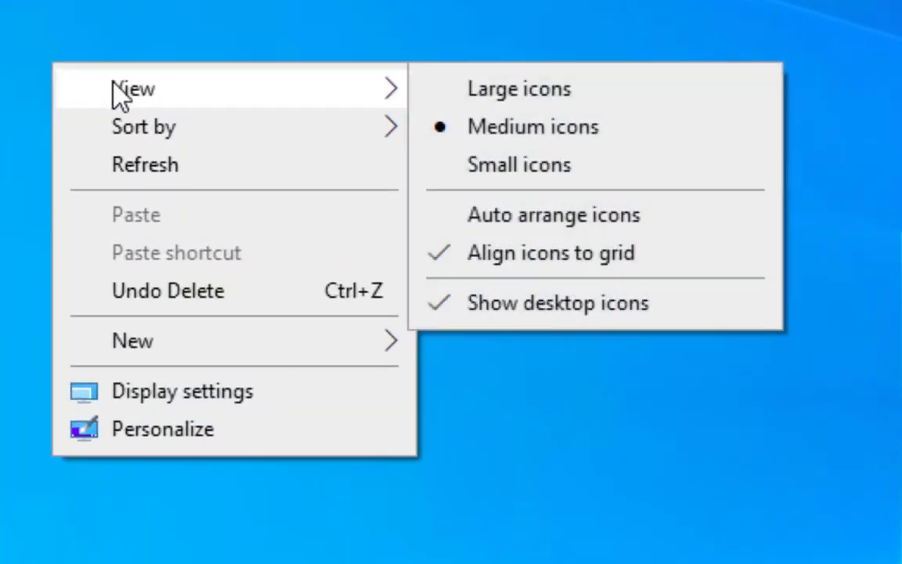
pyautogui.moveTo(368, 123)
pyautogui.moveTo(362, 82)
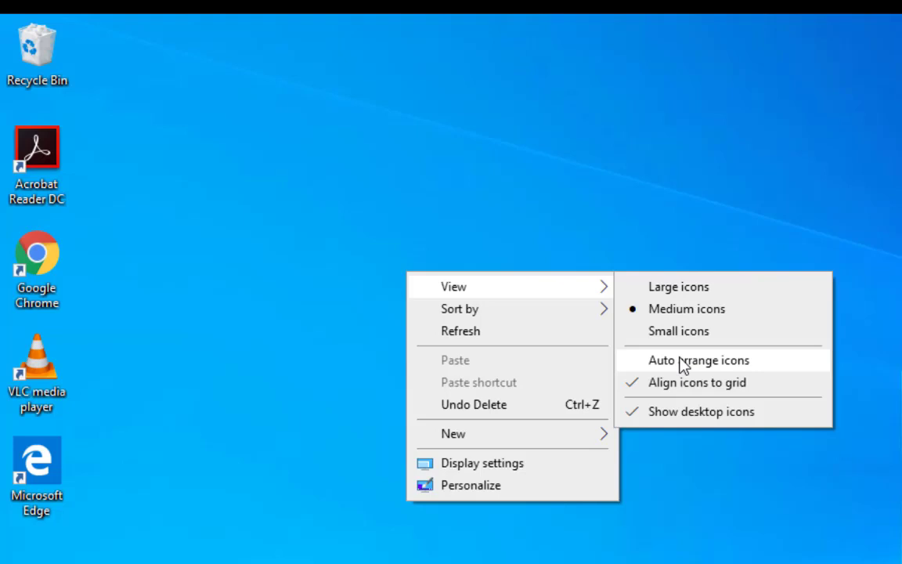
pyautogui.click(683, 362)
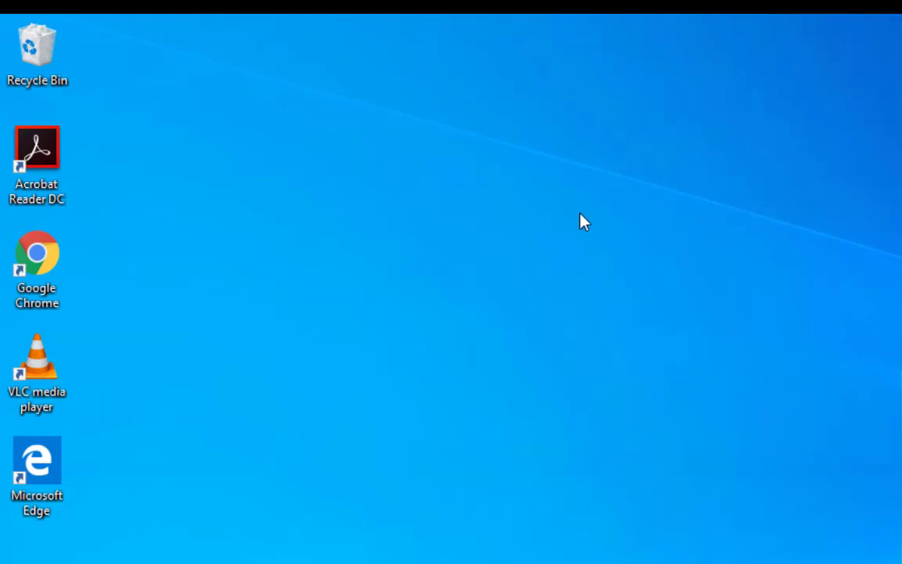
# - Set the desktop icons to the small size
pyautogui.rightClick(583, 221)
pyautogui.moveTo(631, 232)
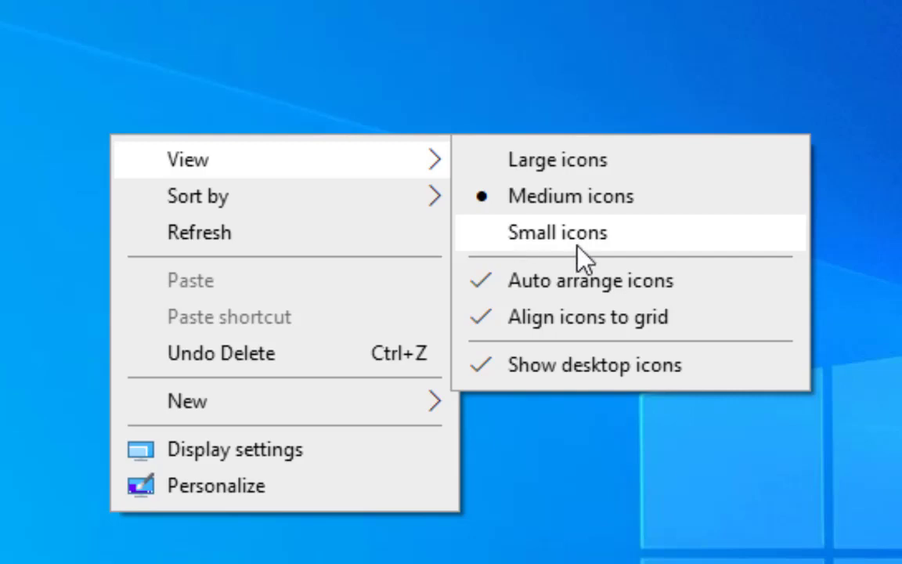
pyautogui.click(649, 219)
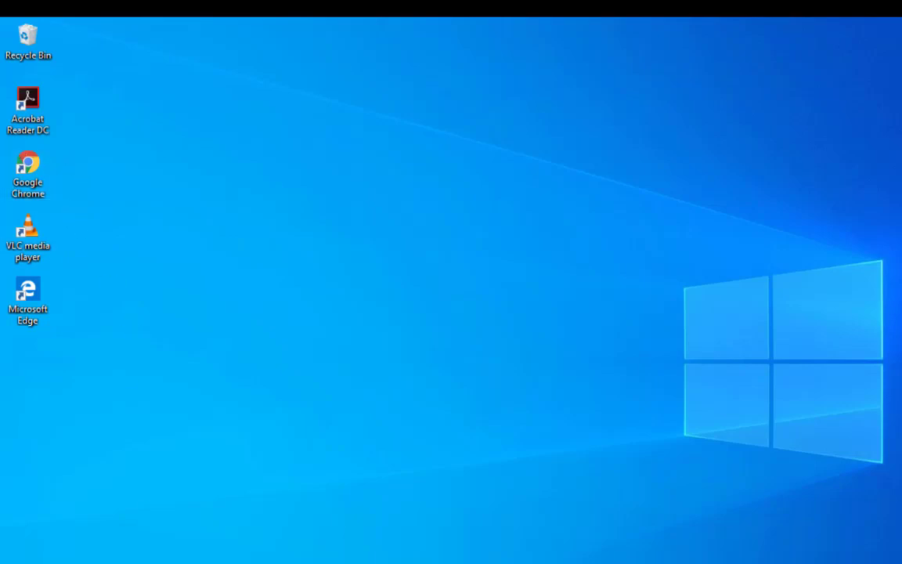
# - Search Windows for the Default apps settings and open them
pyautogui.click(171, 530)
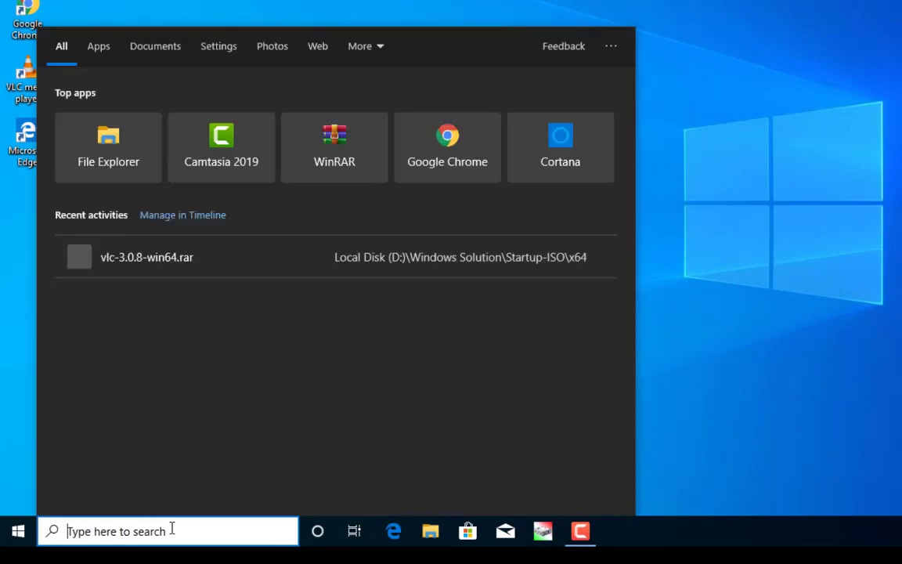
pyautogui.write('d')
pyautogui.write('ef')
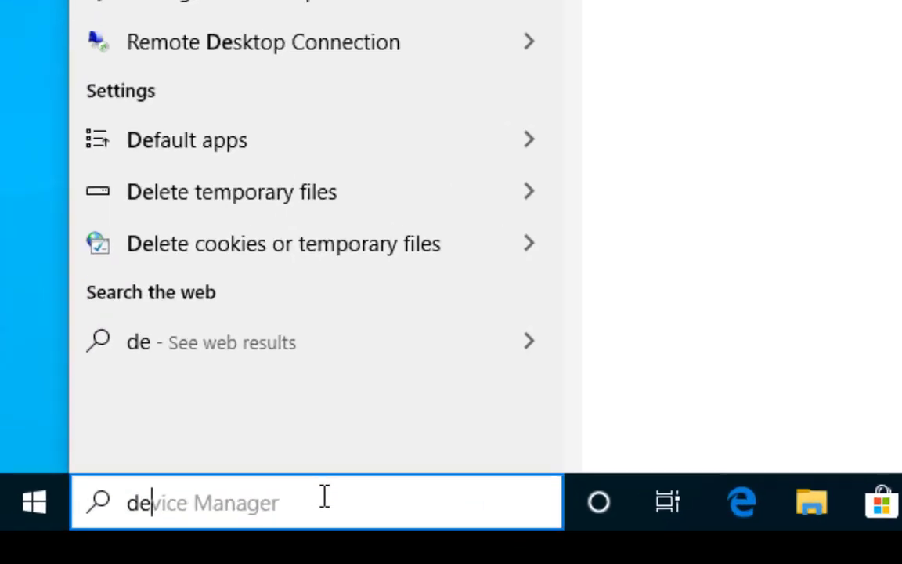
pyautogui.write('au')
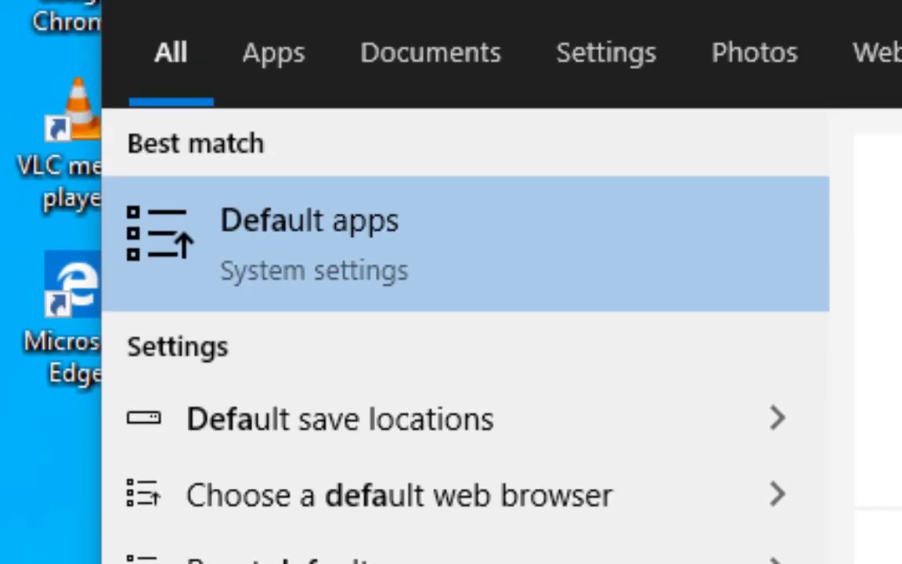
pyautogui.press('Return')
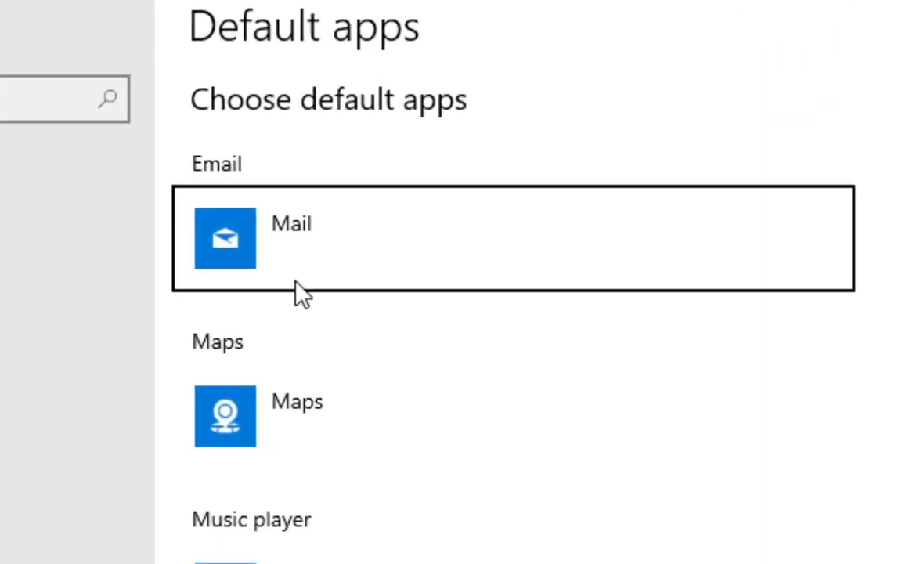
# - Set VLC media player as the default music player
pyautogui.click(339, 229)
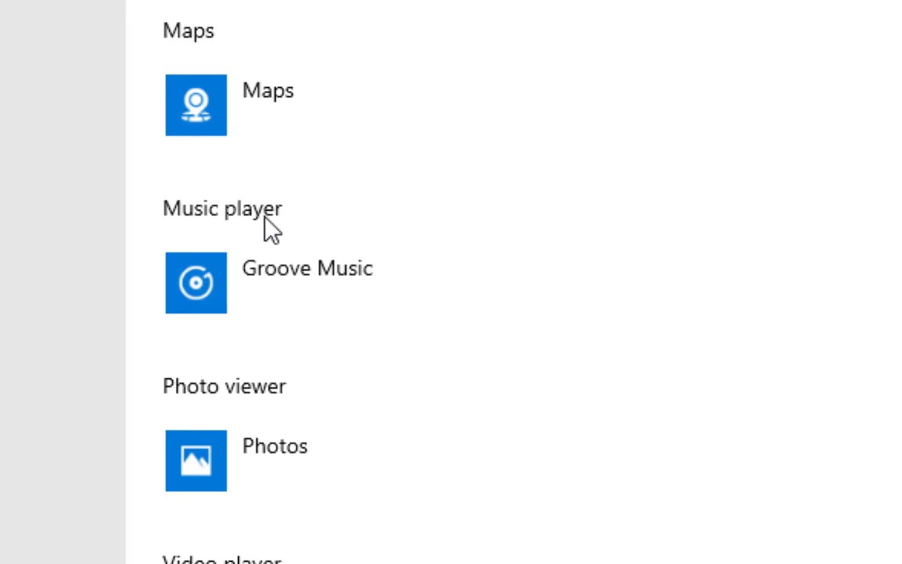
pyautogui.click(349, 307)
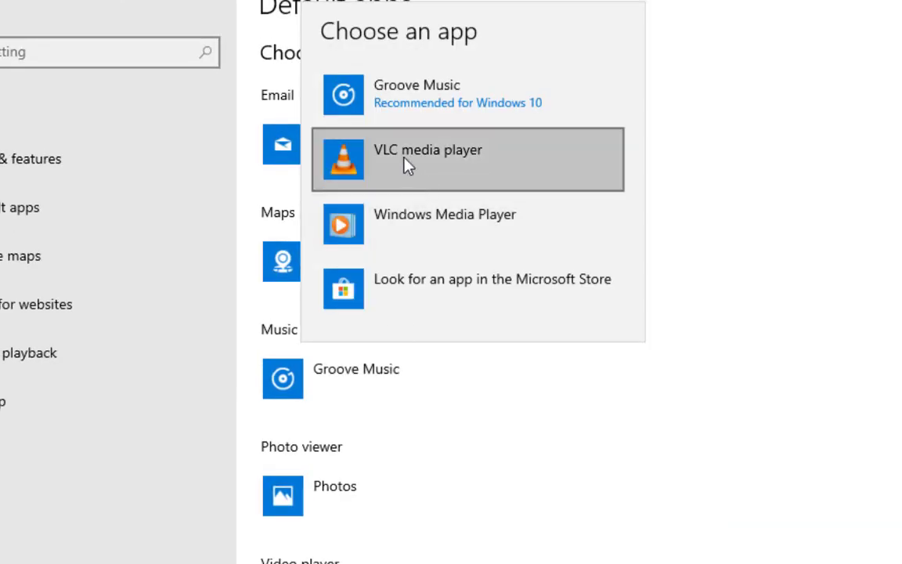
pyautogui.click(405, 159)
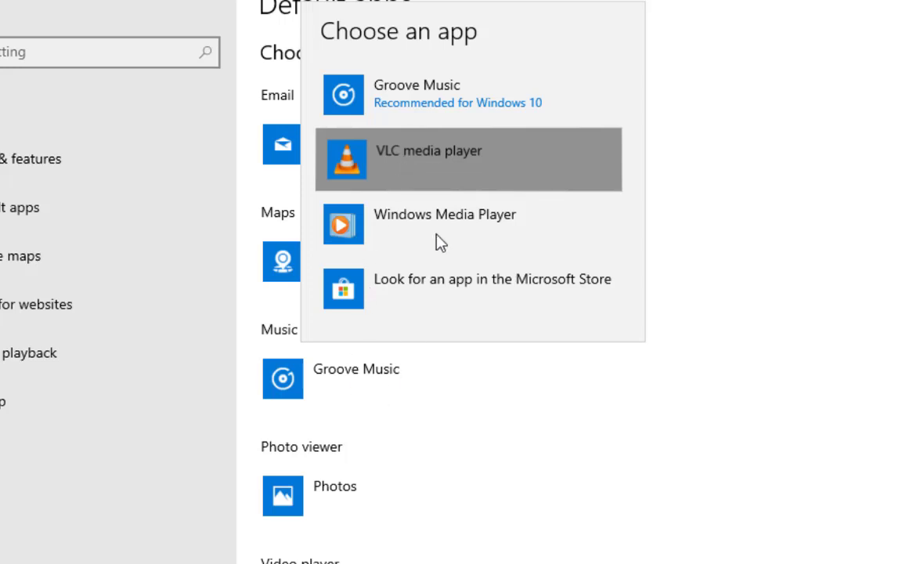
pyautogui.click(461, 162)
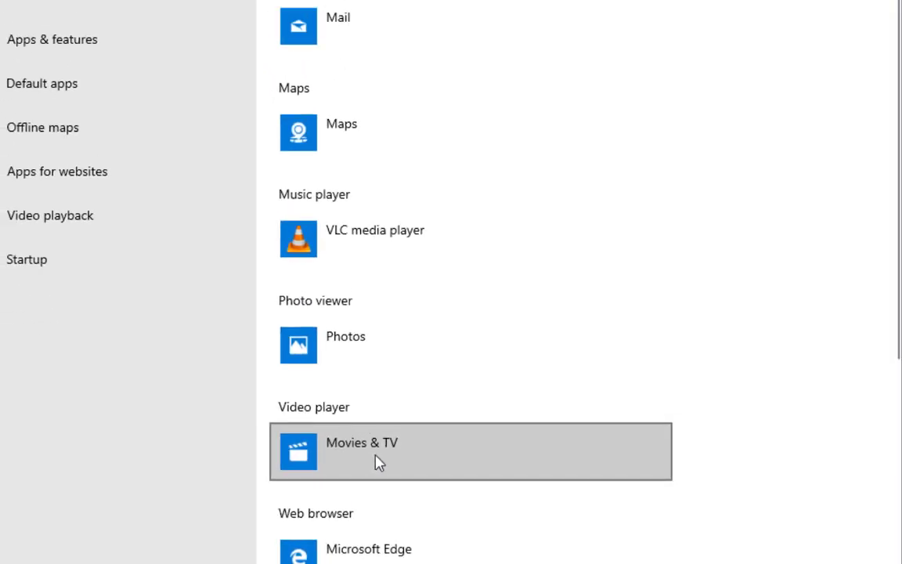
# - Set VLC media player as the default video player
pyautogui.click(377, 462)
pyautogui.click(379, 462)
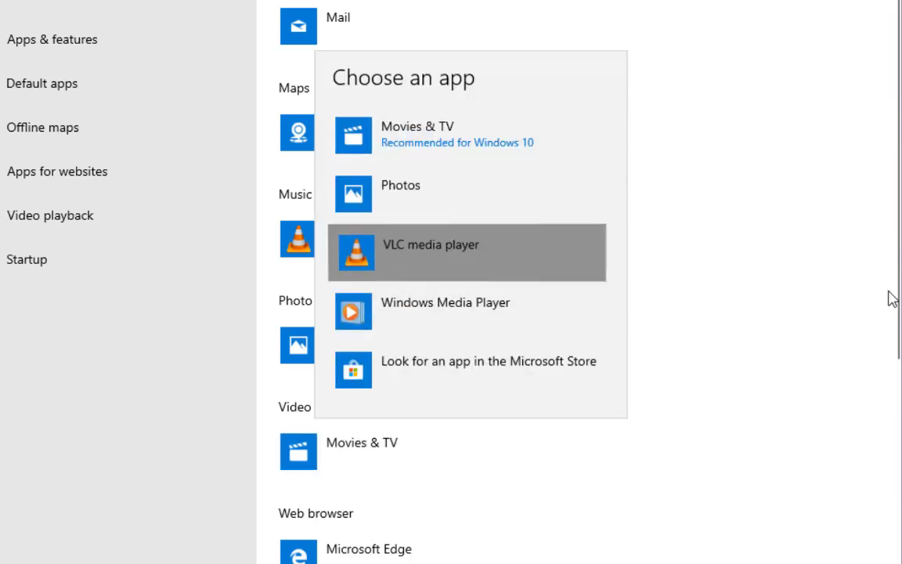
pyautogui.press('Return')
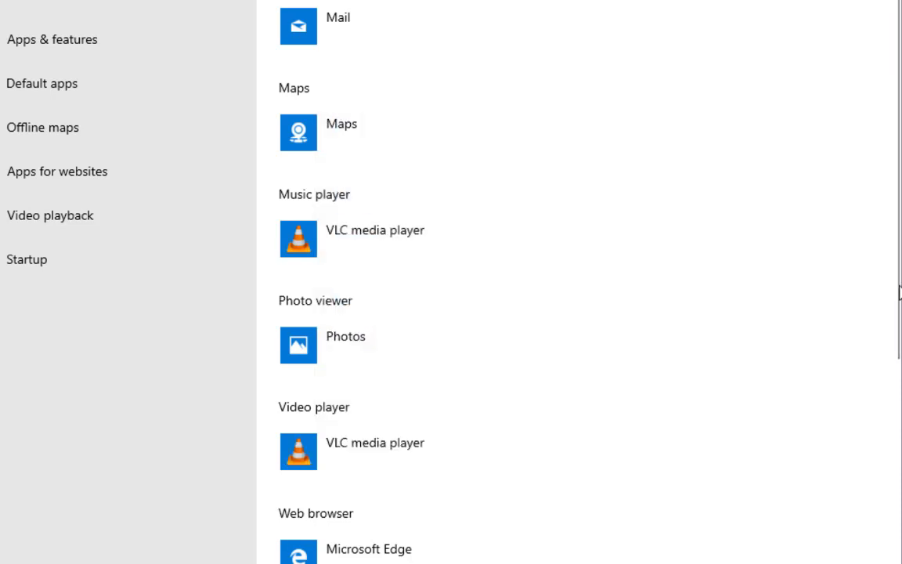
# - Set Google Chrome as the default web browser
pyautogui.moveTo(899, 289); pyautogui.dragTo(897, 400)
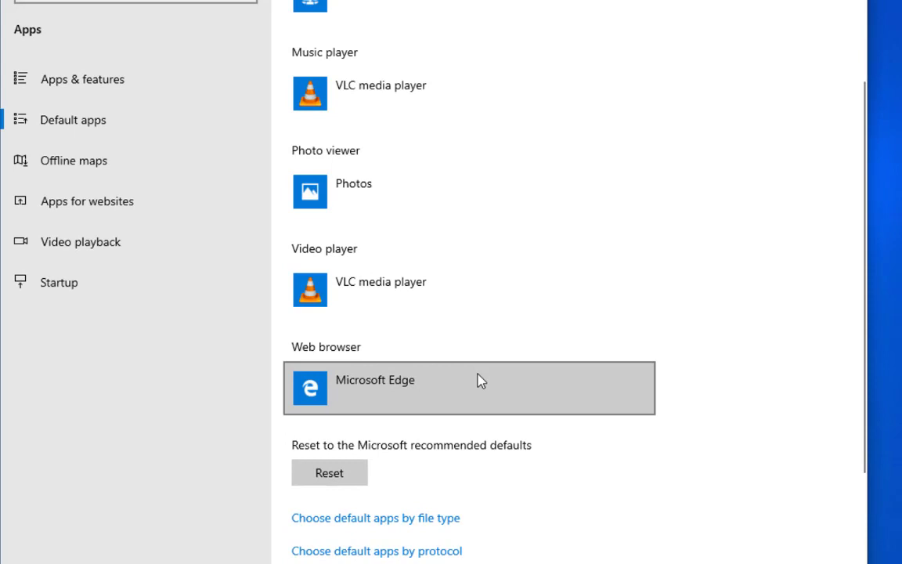
pyautogui.click(478, 380)
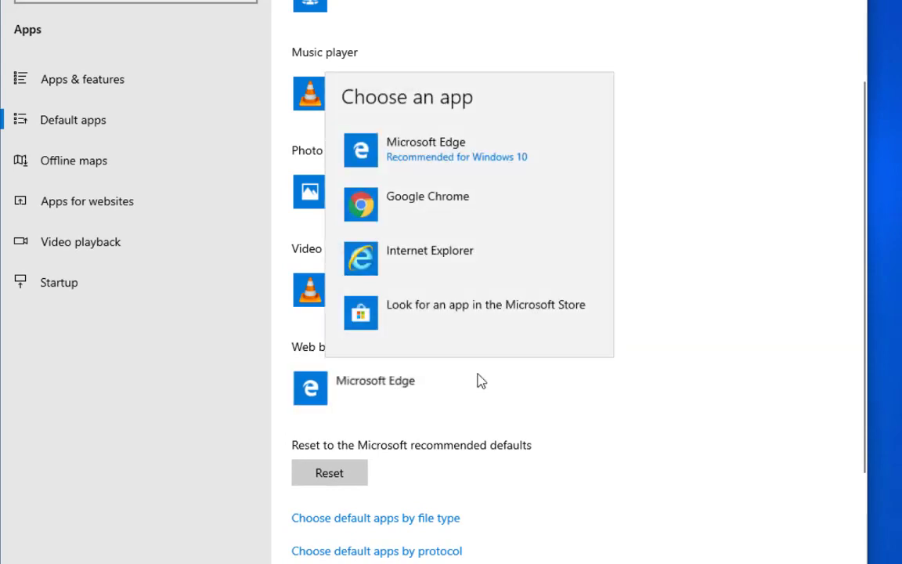
pyautogui.click(440, 214)
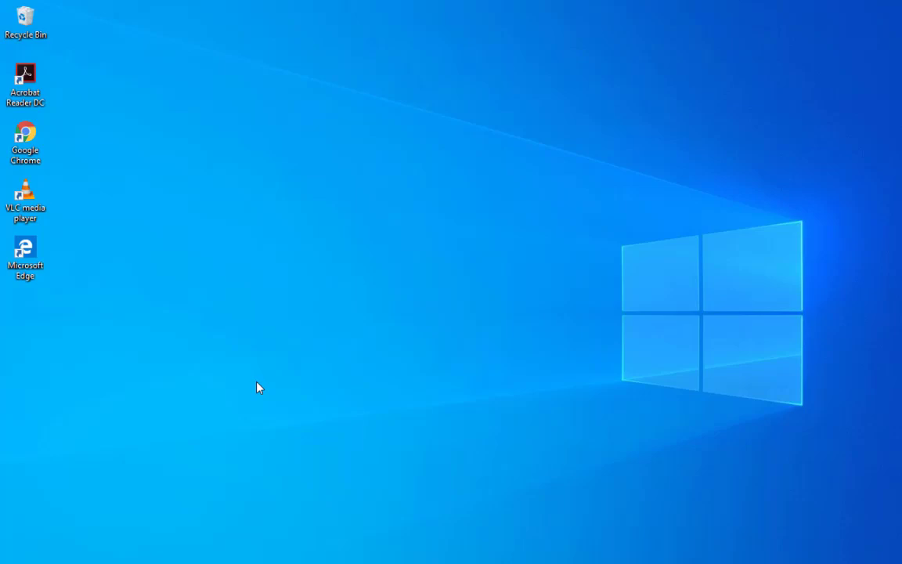
# - Search for the Power & sleep settings, review the screen turn-off times for battery and plugged-in use, and close the window
pyautogui.click(125, 537)
pyautogui.write('s')
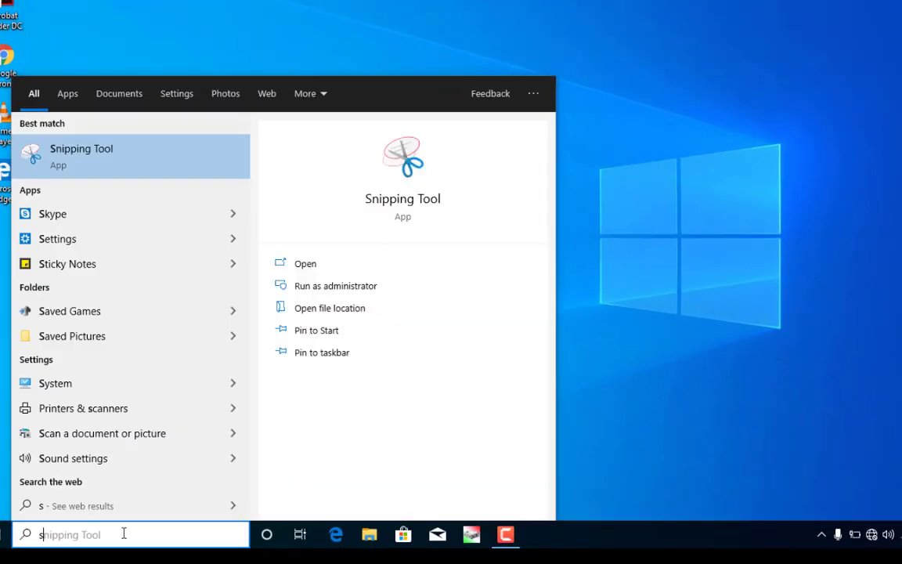
pyautogui.write('lee')
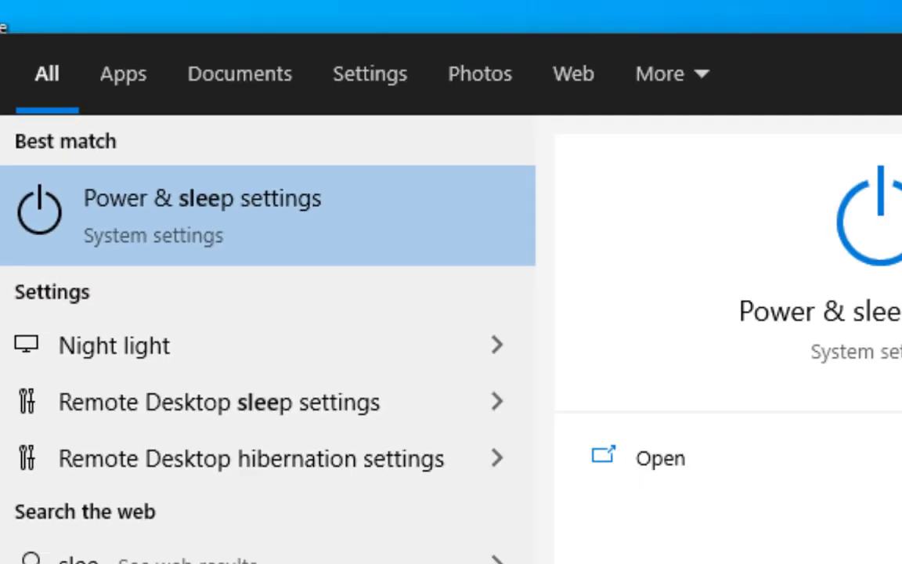
pyautogui.press('Return')
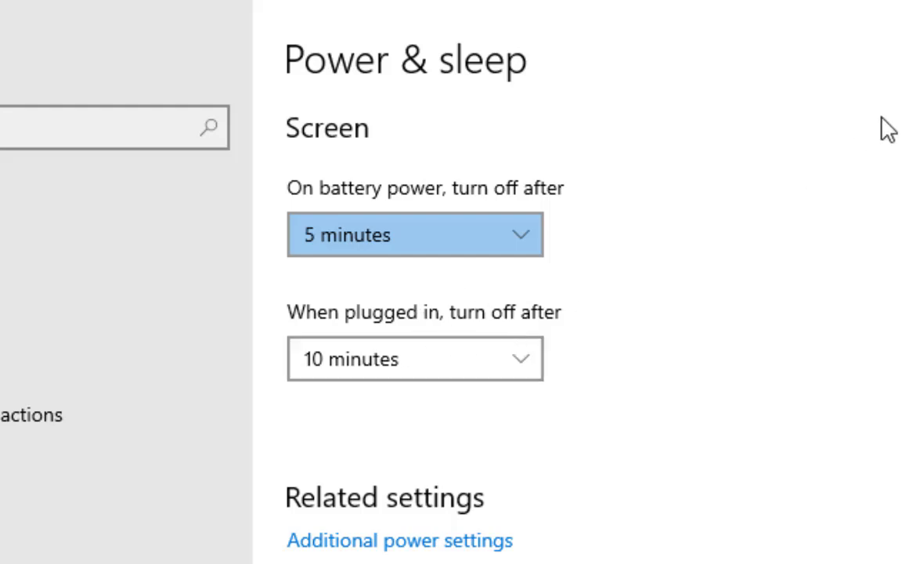
pyautogui.click(846, 33)
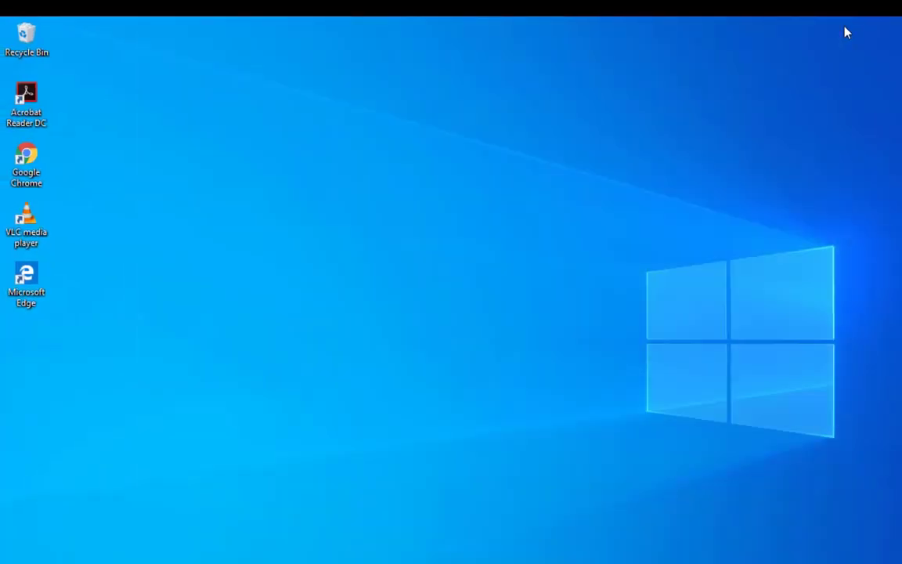